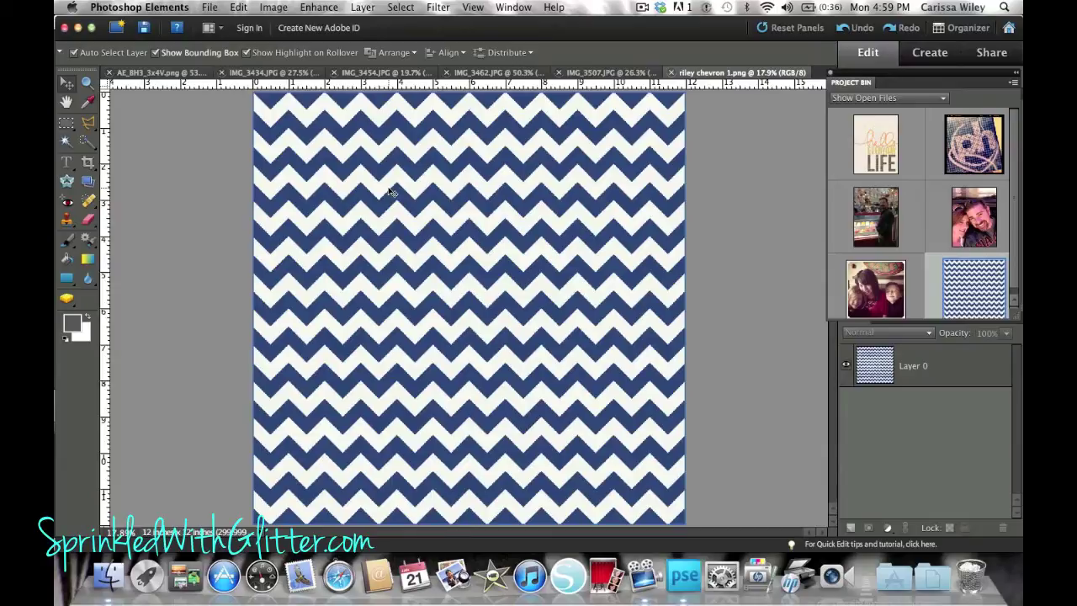
Step: Make IMG_3454, the photo of the man at the gelato counter, the active document
{"action": "double_click", "coordinate": [877, 216]}
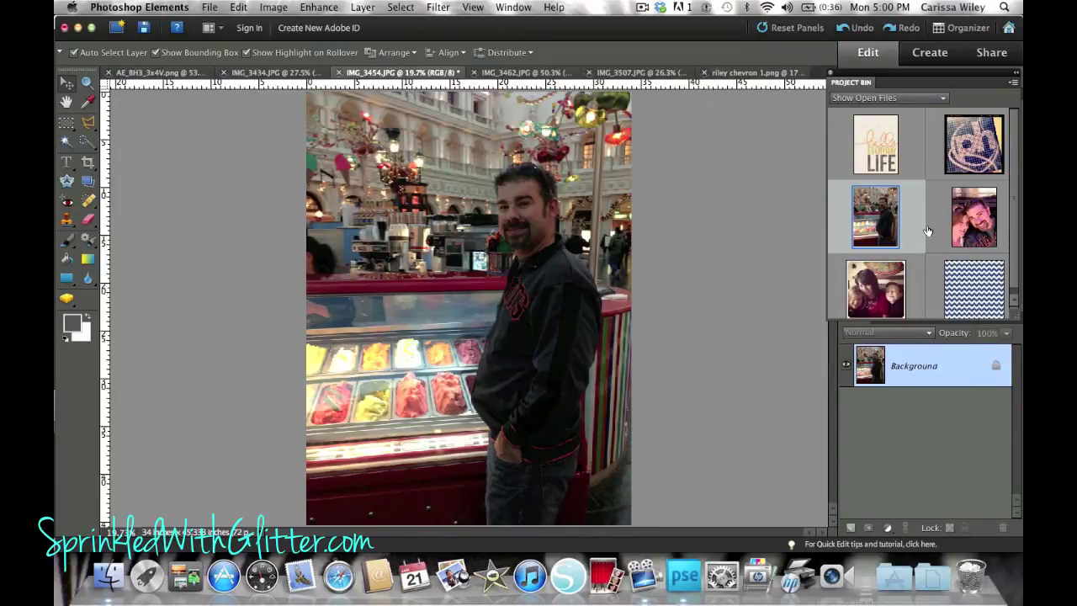
Step: Switch from the chevron paper to the AE_8H3_3x4V.png 'hello Everyday Life' card
{"action": "scroll", "coordinate": [927, 231], "scroll_direction": "down", "scroll_amount": 1}
{"action": "scroll", "coordinate": [927, 230], "scroll_direction": "up", "scroll_amount": 1}
{"action": "left_click", "coordinate": [958, 291]}
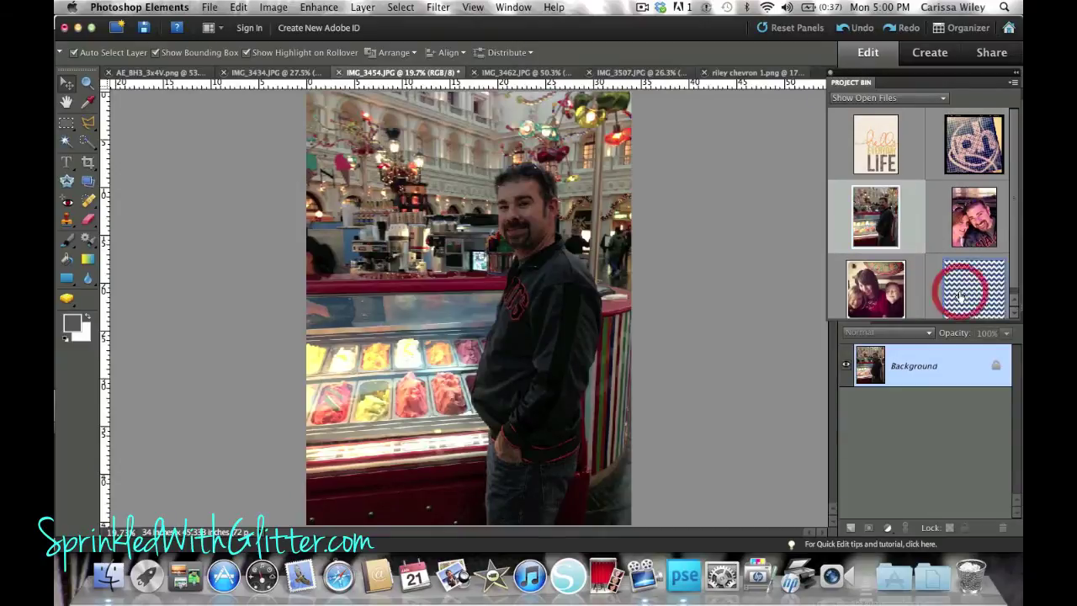
{"action": "double_click", "coordinate": [959, 290]}
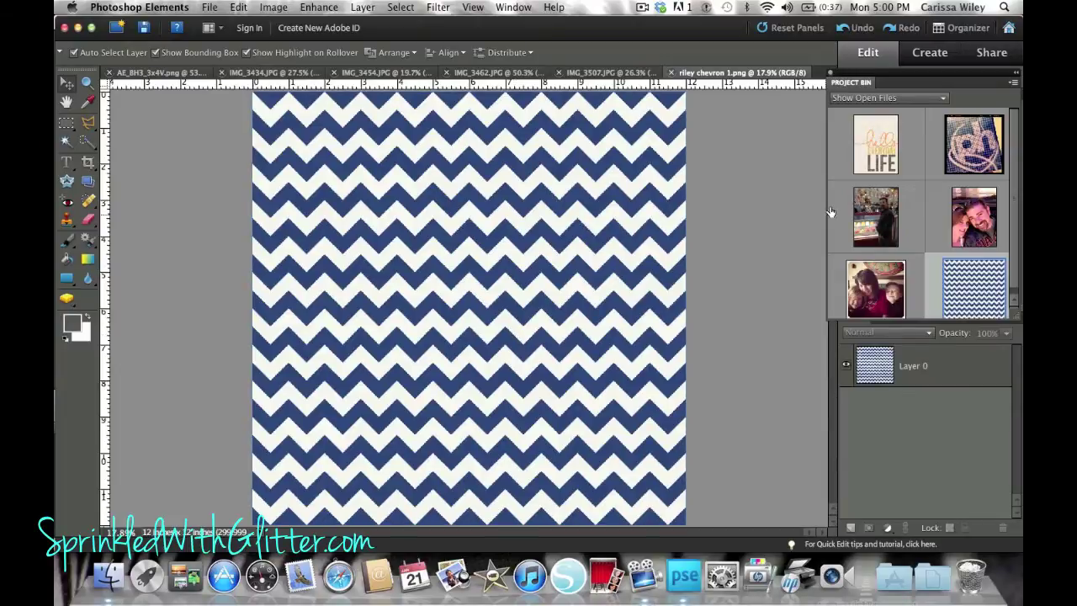
{"action": "double_click", "coordinate": [855, 160]}
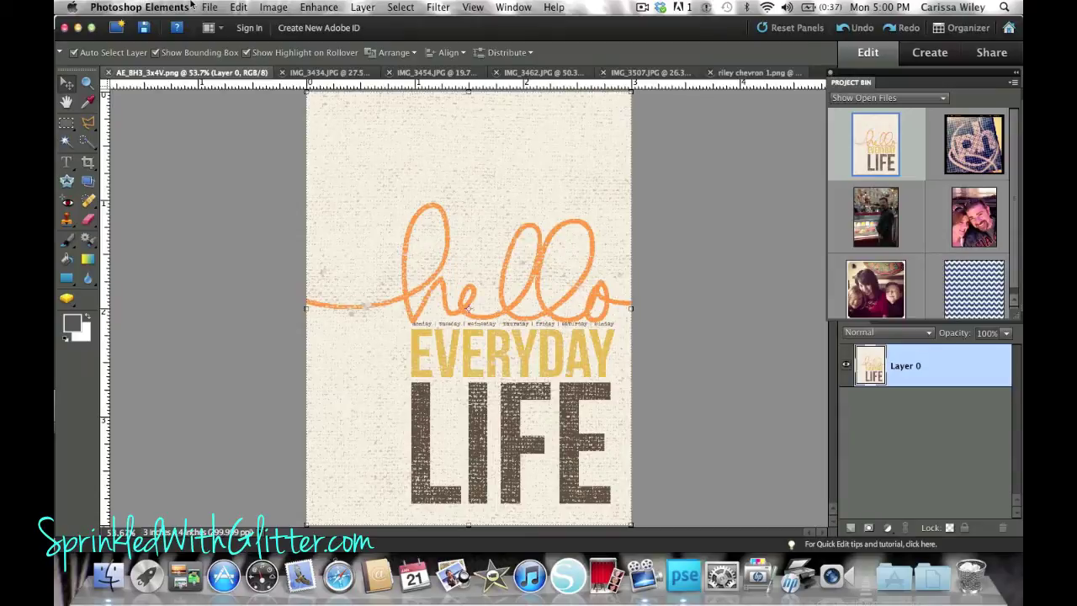
Step: In the Open dialog, browse through Macintosh HD > Users > home to the Desktop
{"action": "left_click", "coordinate": [207, 6]}
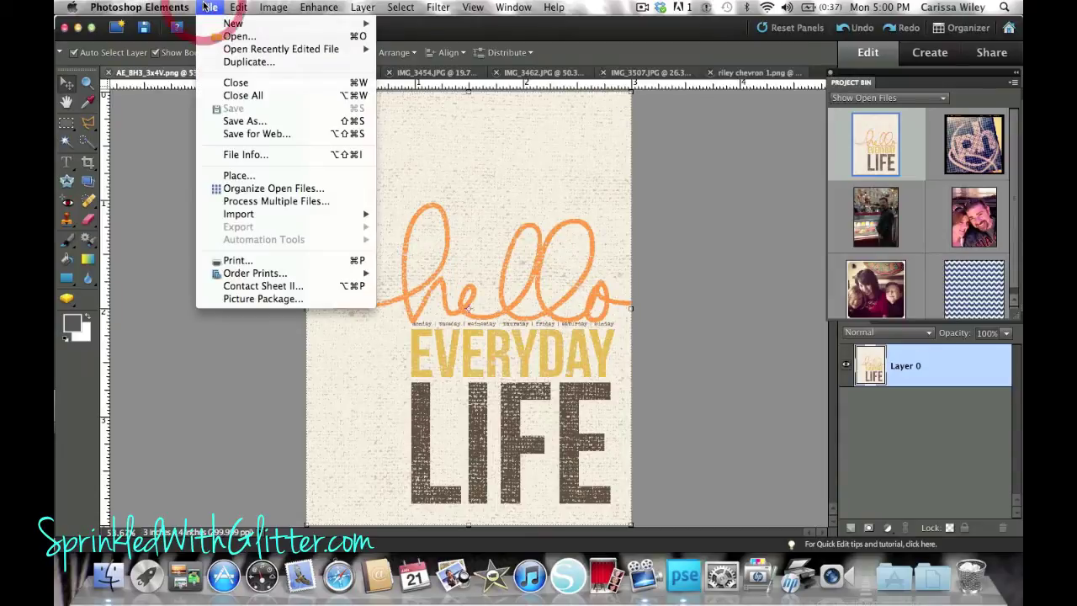
{"action": "left_click", "coordinate": [215, 36]}
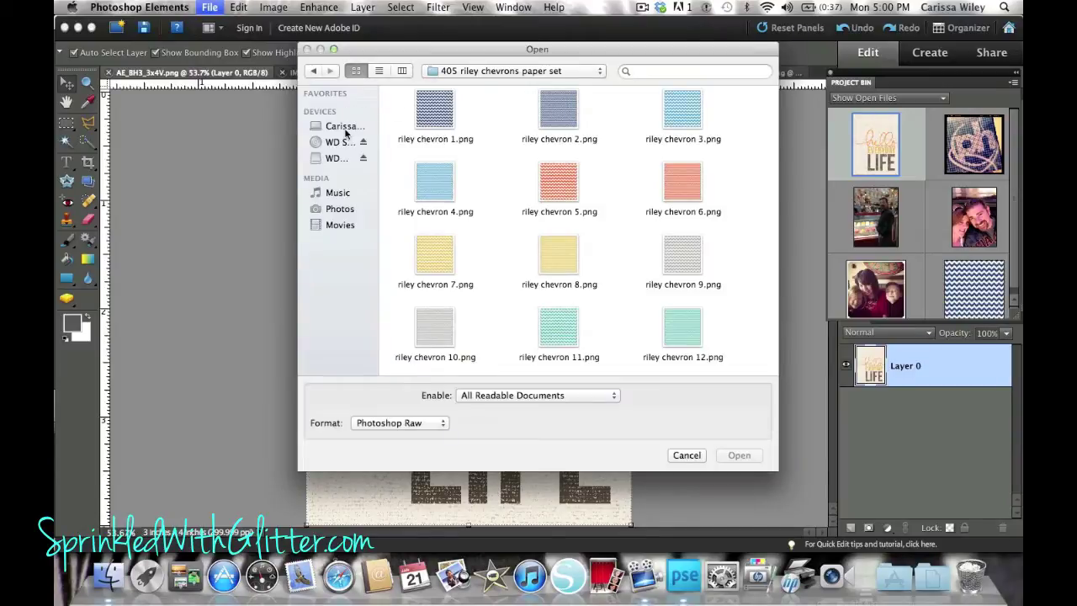
{"action": "left_click", "coordinate": [343, 126]}
{"action": "double_click", "coordinate": [434, 110]}
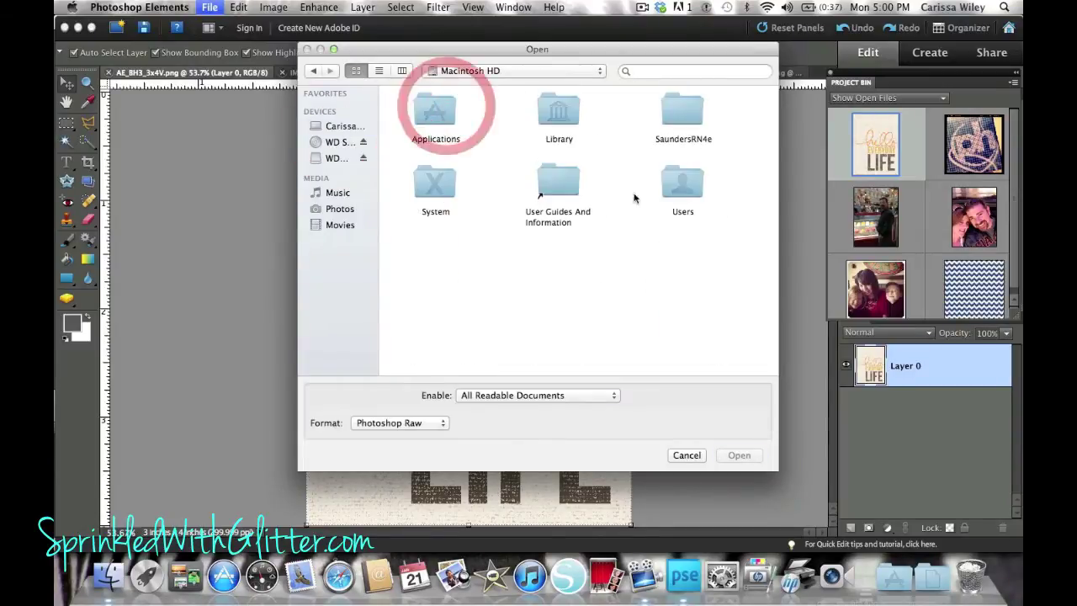
{"action": "double_click", "coordinate": [681, 187]}
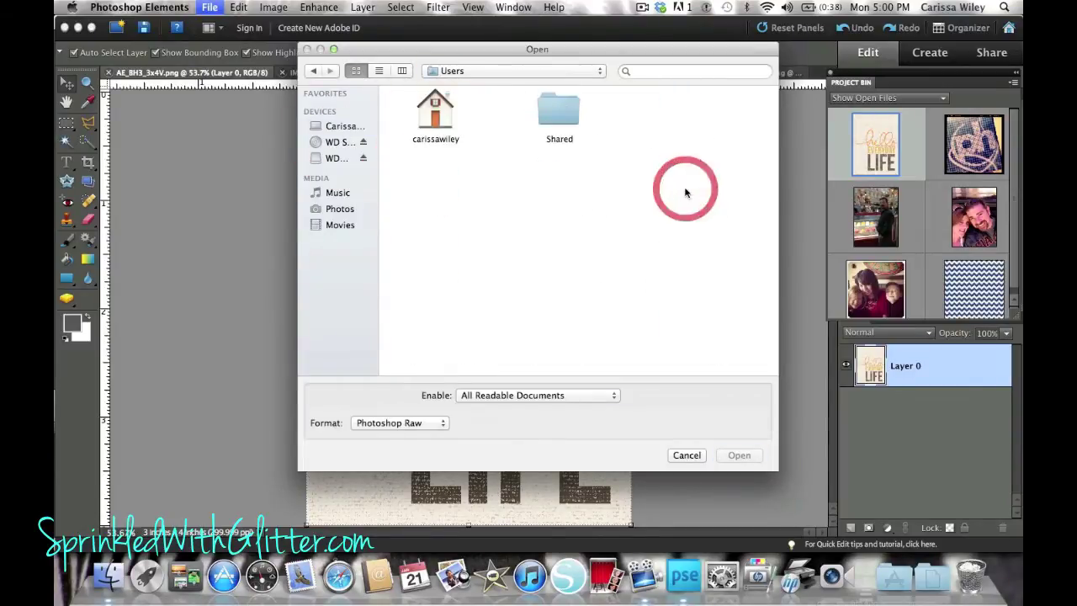
{"action": "double_click", "coordinate": [441, 126]}
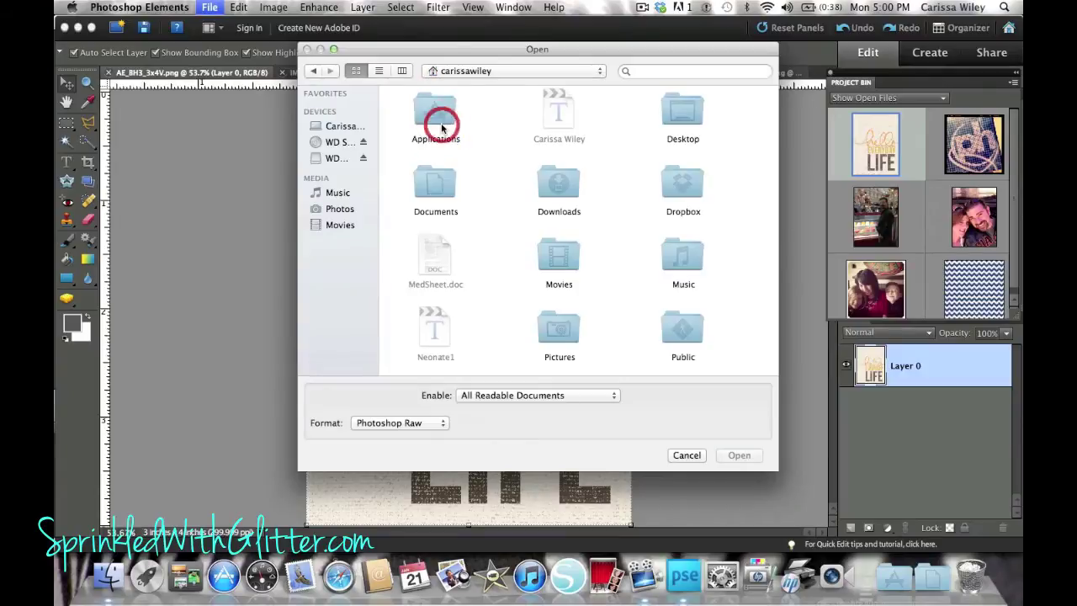
{"action": "double_click", "coordinate": [667, 119]}
Step: Open IMG_3451.JPG, the gelato display photo, from the PL week 2 folder
{"action": "scroll", "coordinate": [629, 225], "scroll_direction": "down", "scroll_amount": 5}
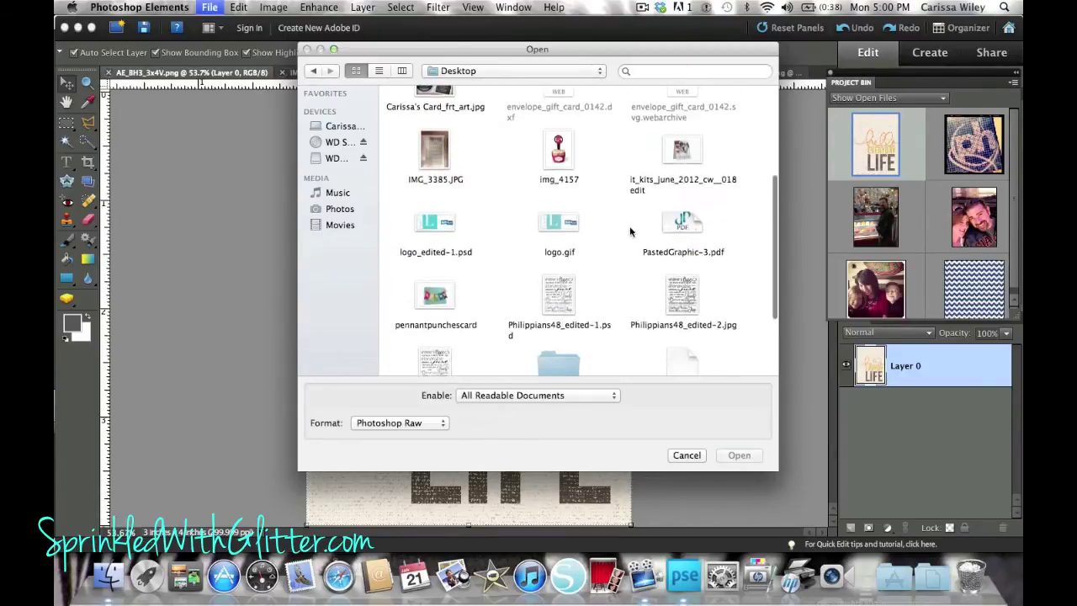
{"action": "double_click", "coordinate": [558, 307]}
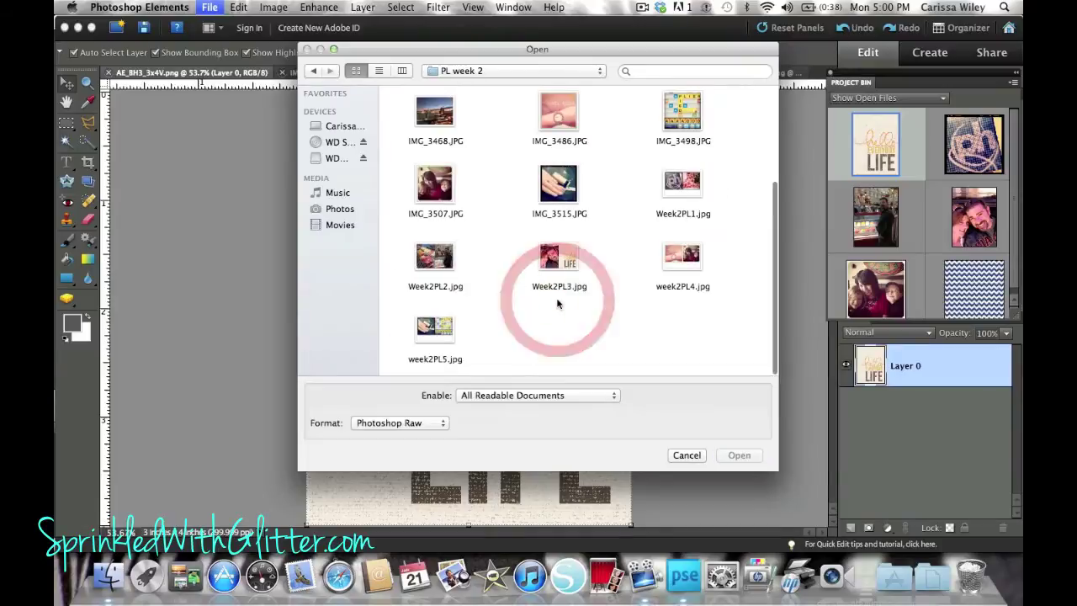
{"action": "scroll", "coordinate": [564, 240], "scroll_direction": "up", "scroll_amount": 4}
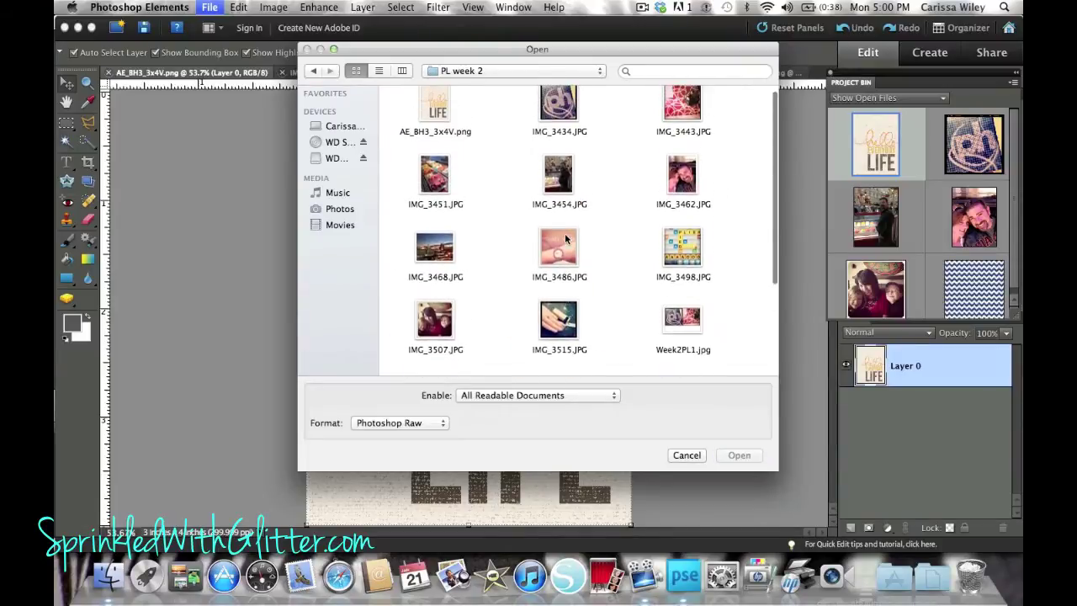
{"action": "double_click", "coordinate": [431, 177]}
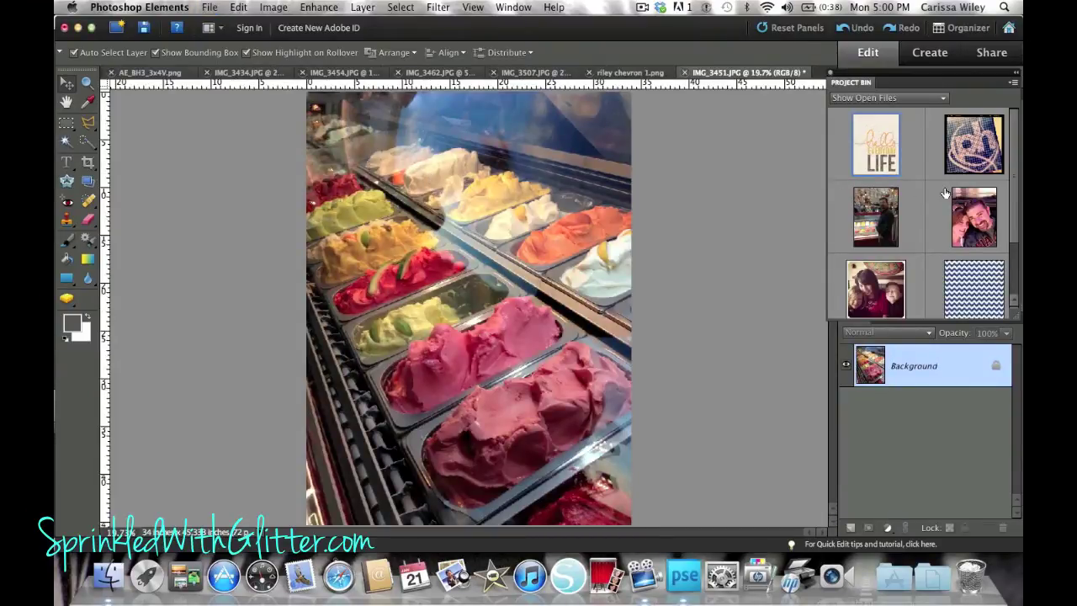
{"action": "scroll", "coordinate": [926, 202], "scroll_direction": "down", "scroll_amount": 3}
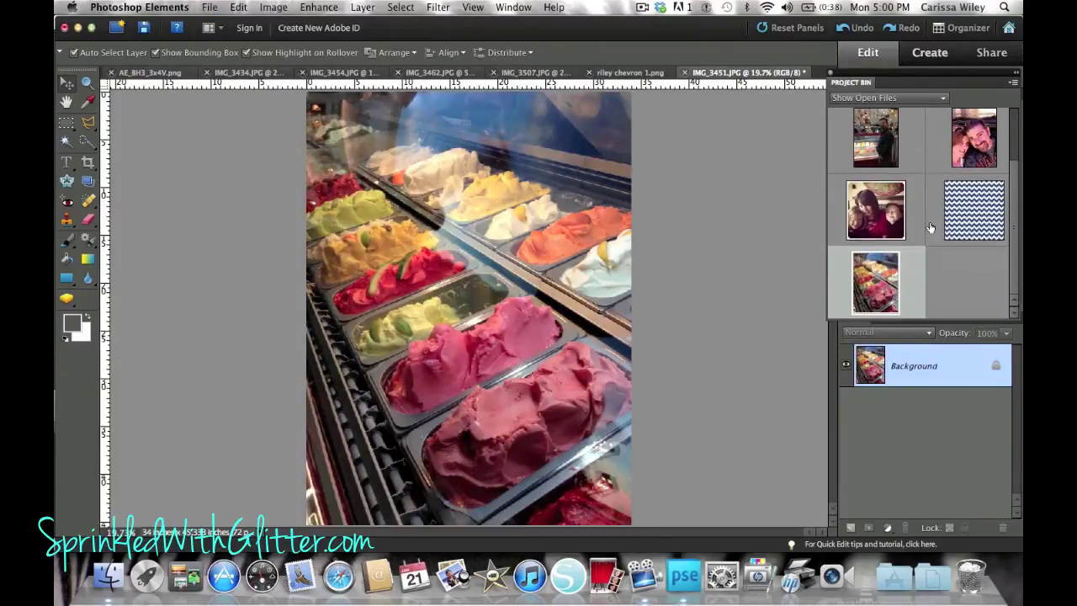
{"action": "scroll", "coordinate": [930, 227], "scroll_direction": "up", "scroll_amount": 2}
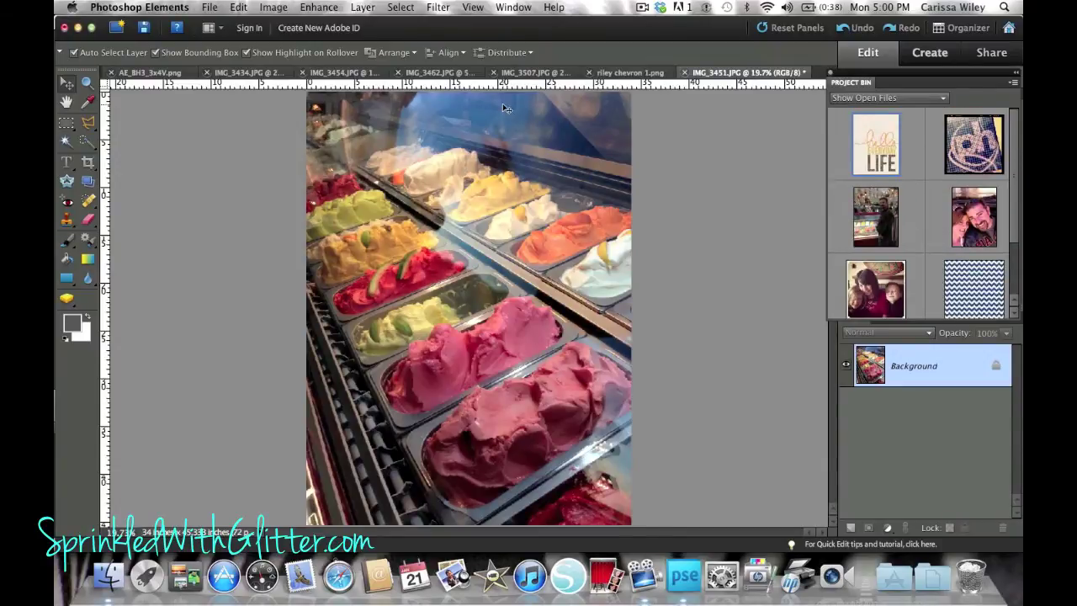
{"action": "left_click", "coordinate": [210, 9]}
Step: Create Untitled-1: a blank 6 x 4 inch, 300 ppi file with a transparent background
{"action": "mouse_move", "coordinate": [266, 23]}
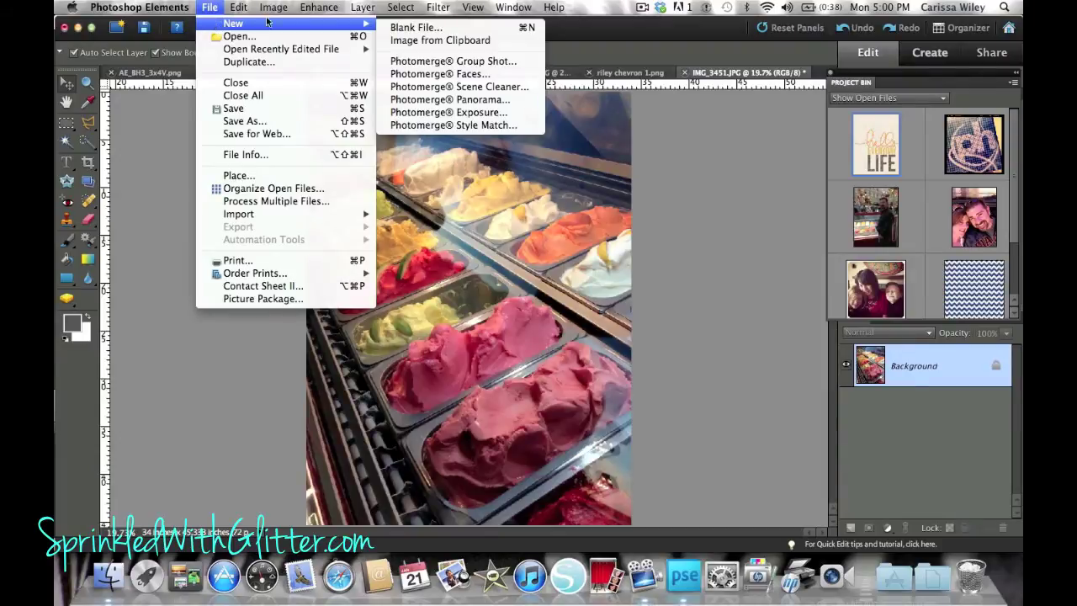
{"action": "left_click", "coordinate": [402, 28]}
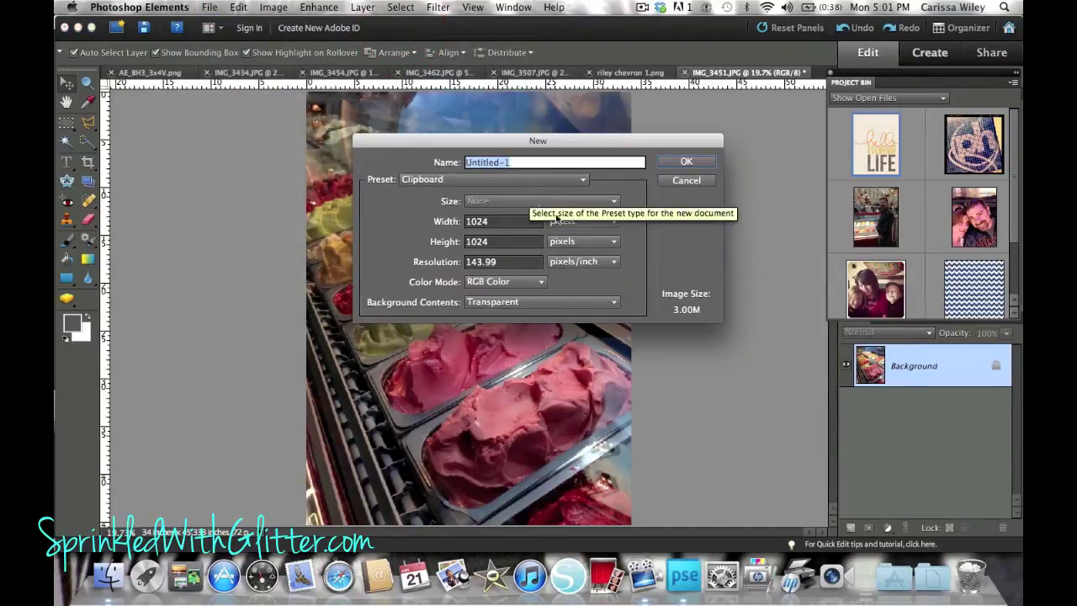
{"action": "left_click", "coordinate": [563, 221]}
{"action": "left_click", "coordinate": [560, 233]}
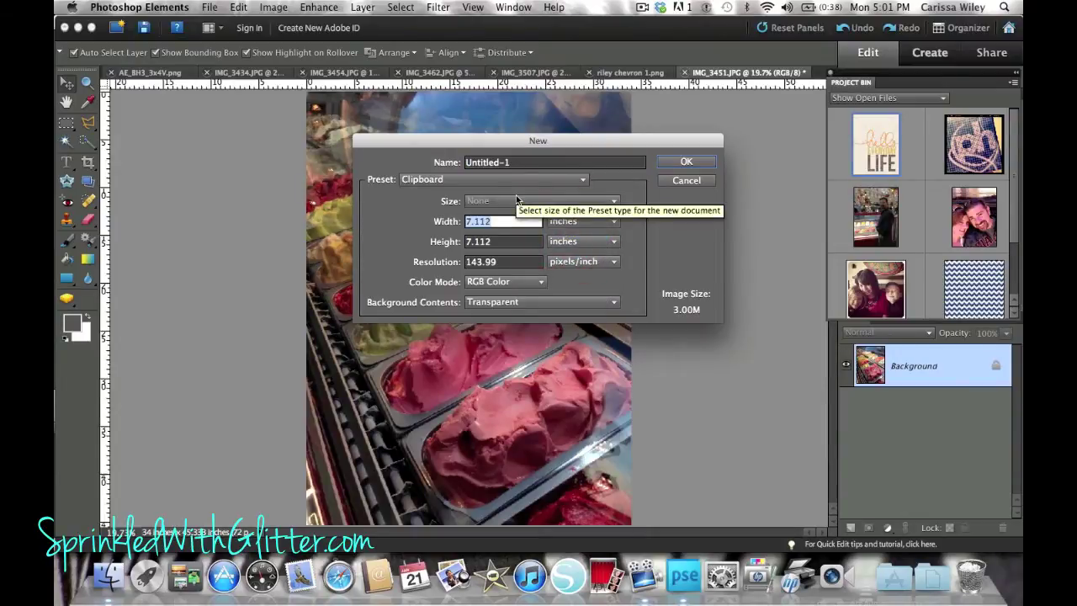
{"action": "type", "text": "6"}
{"action": "key", "text": "Tab"}
{"action": "type", "text": "4"}
{"action": "key", "text": "Tab"}
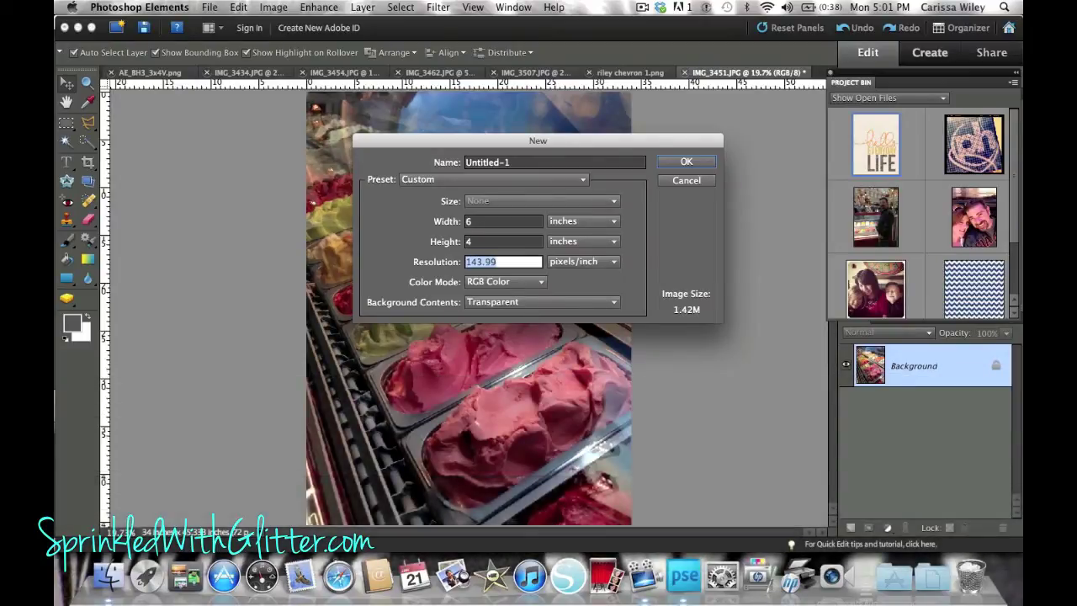
{"action": "type", "text": "300"}
{"action": "left_click", "coordinate": [556, 306]}
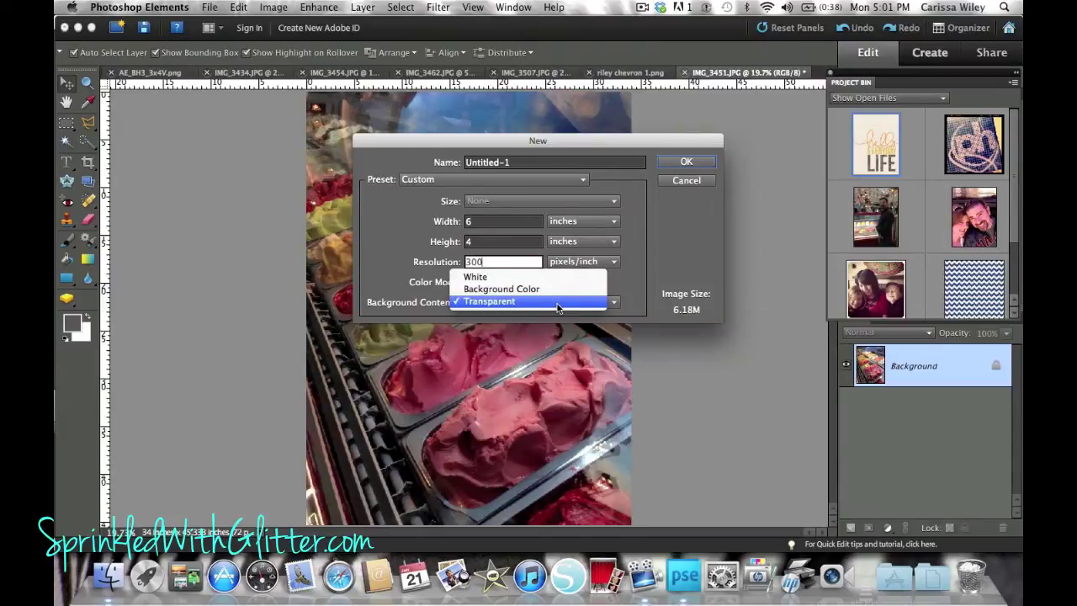
{"action": "left_click", "coordinate": [538, 302]}
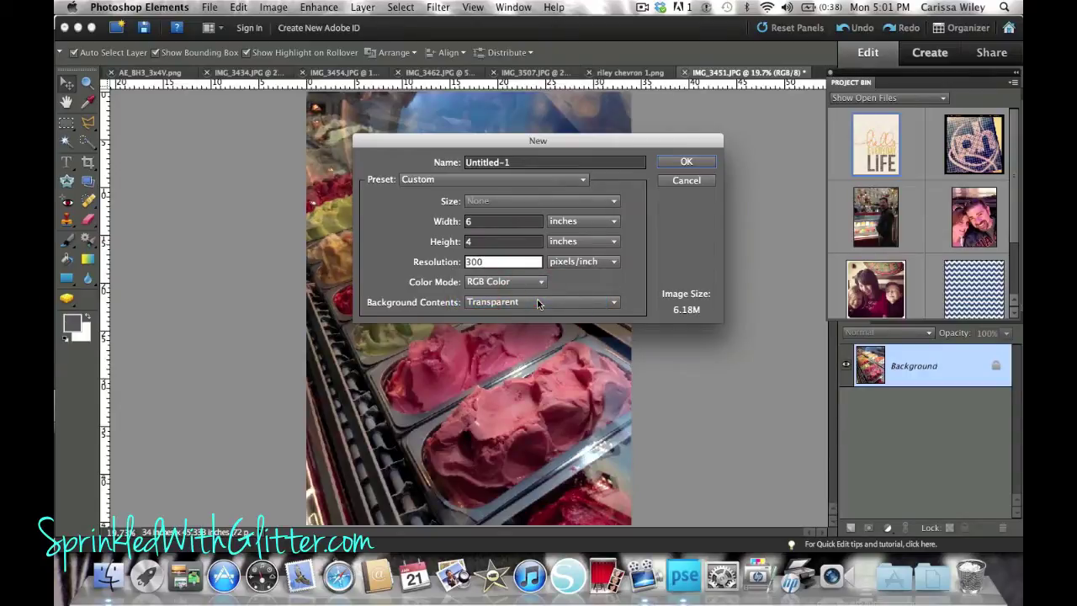
{"action": "left_click", "coordinate": [678, 167]}
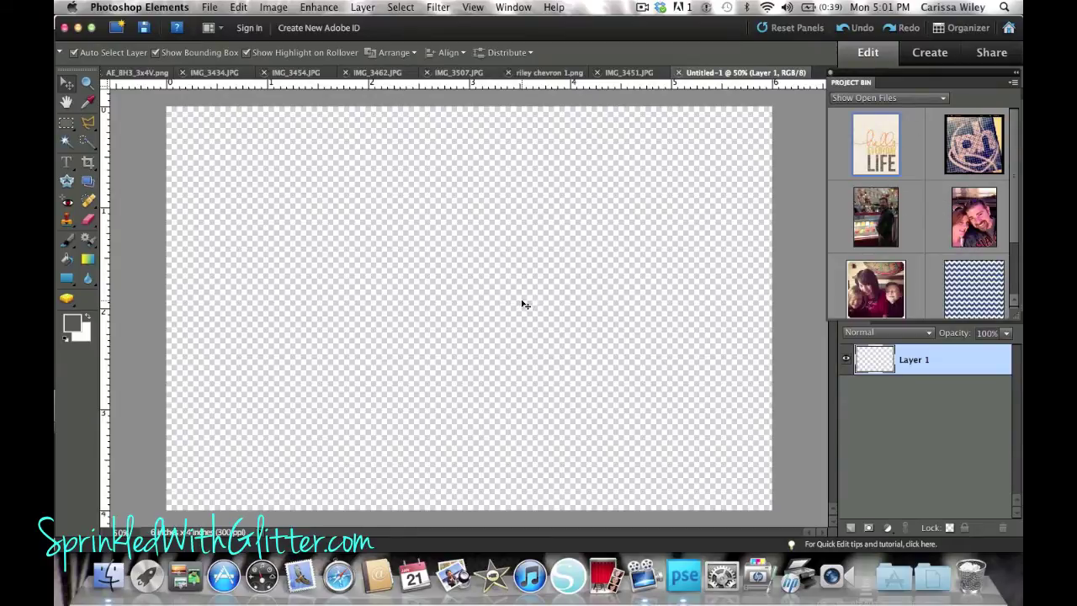
Step: Bring IMG_3434 forward and set the Crop tool to 2.875 x 2.875 inches
{"action": "left_click", "coordinate": [973, 152]}
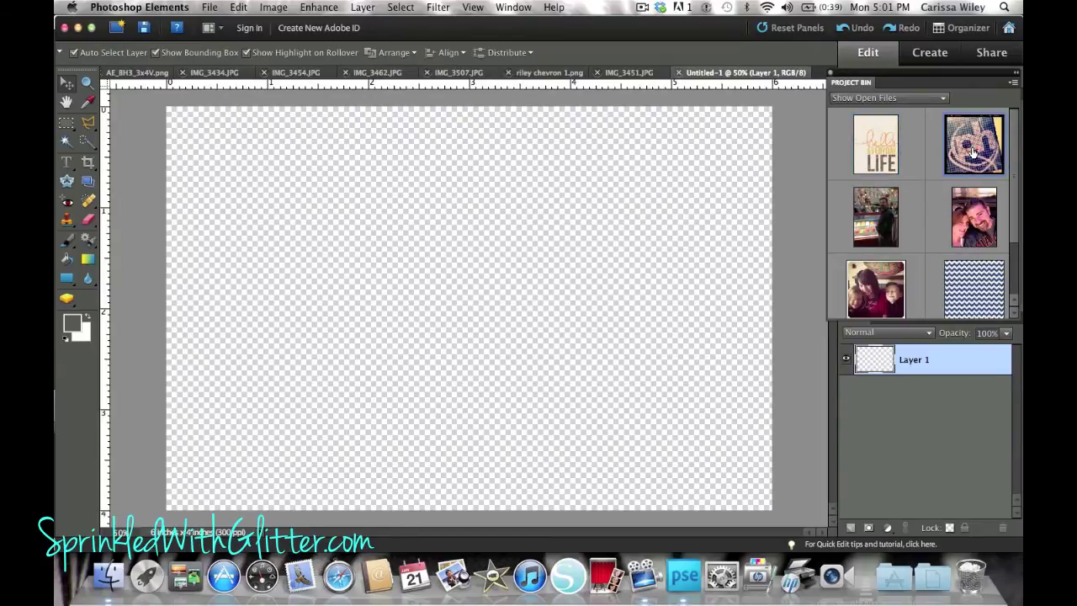
{"action": "double_click", "coordinate": [973, 152]}
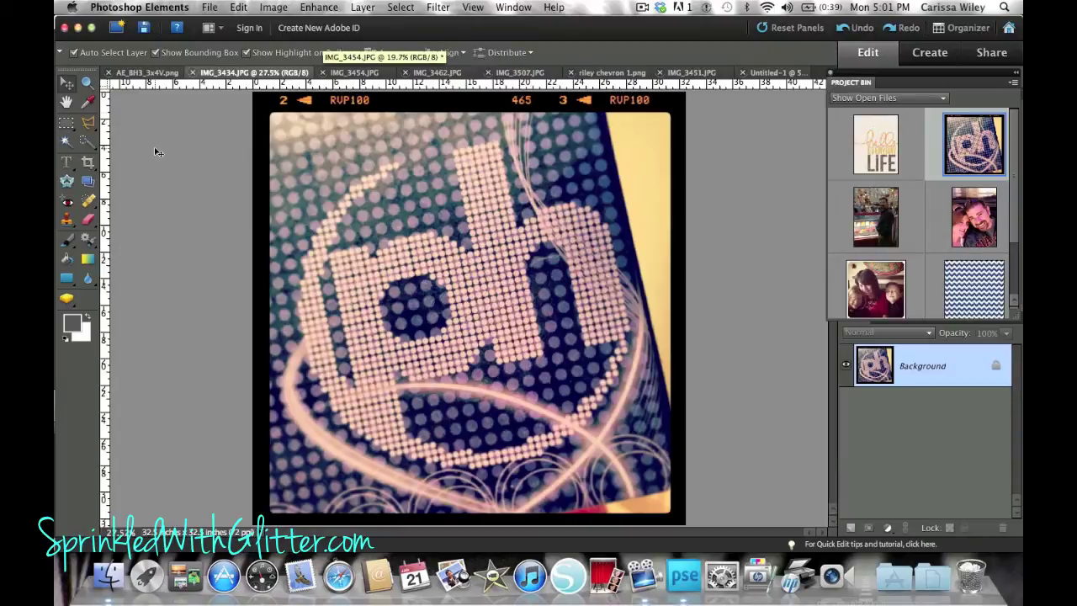
{"action": "left_click", "coordinate": [88, 164]}
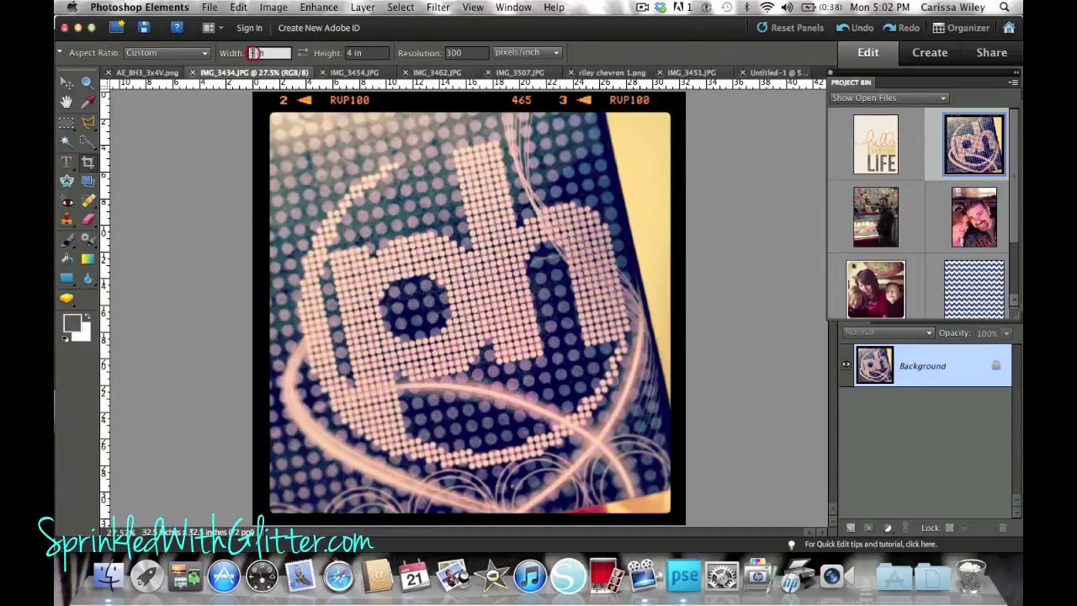
{"action": "double_click", "coordinate": [251, 52]}
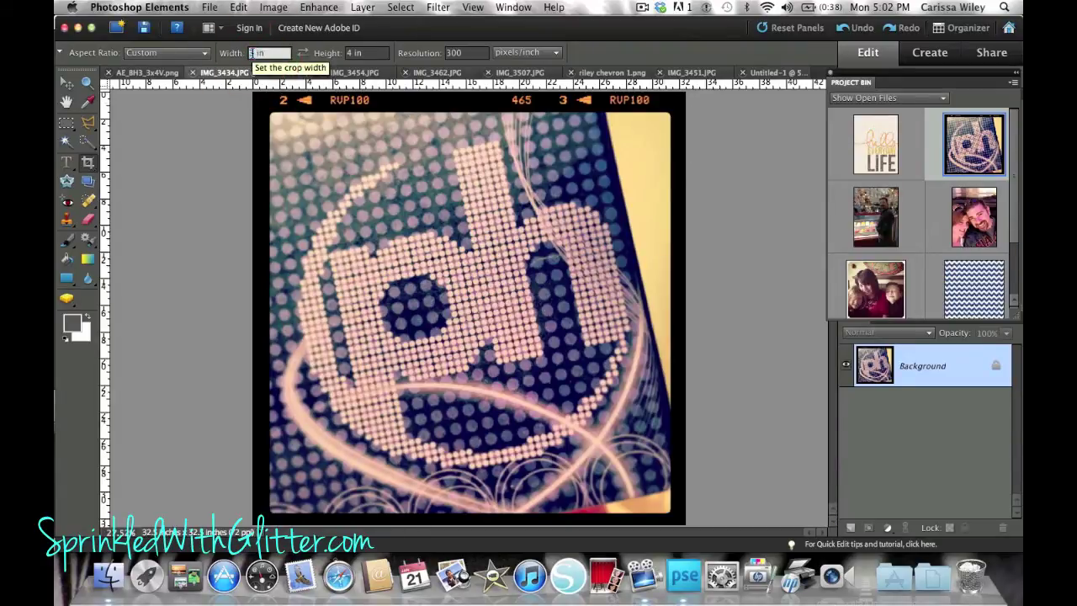
{"action": "type", "text": "2.875"}
{"action": "key", "text": "Tab"}
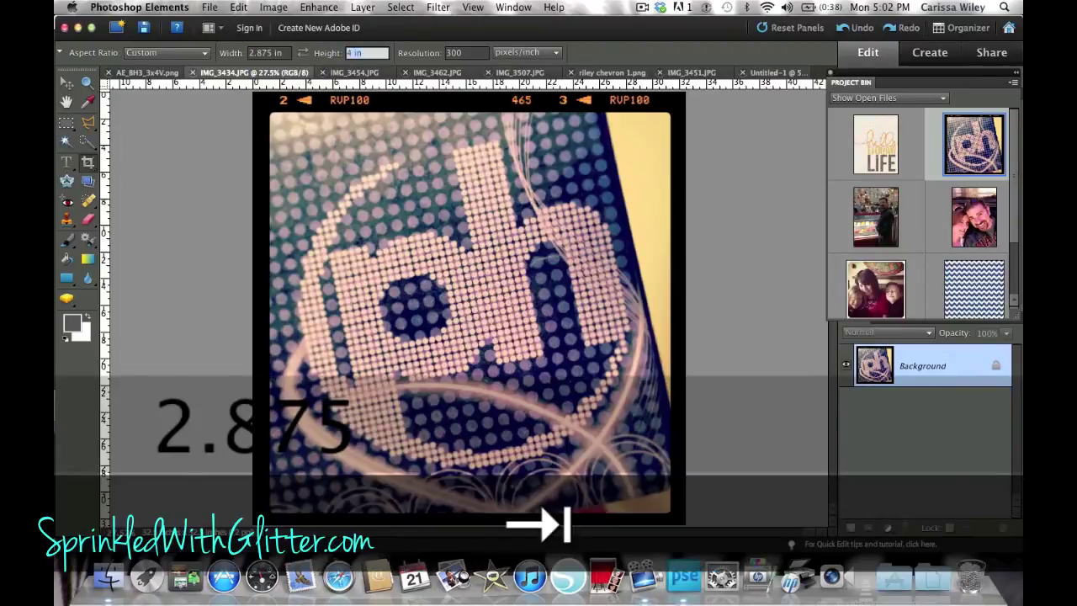
{"action": "type", "text": "2.87"}
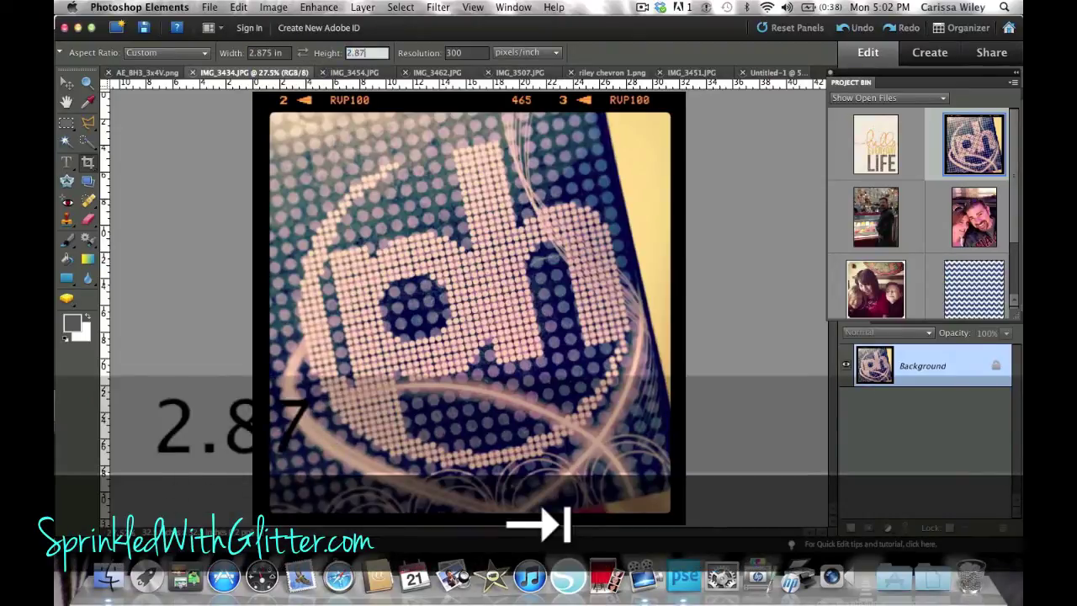
{"action": "type", "text": "5"}
{"action": "key", "text": "Tab"}
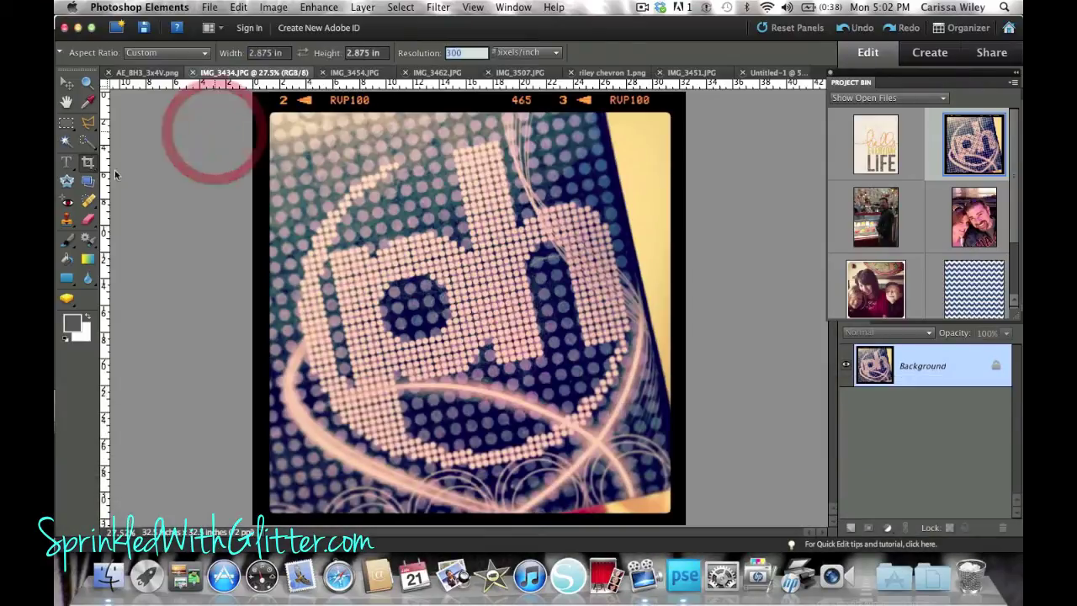
Step: Drag a square crop box over the photo and commit the crop
{"action": "left_click", "coordinate": [88, 161]}
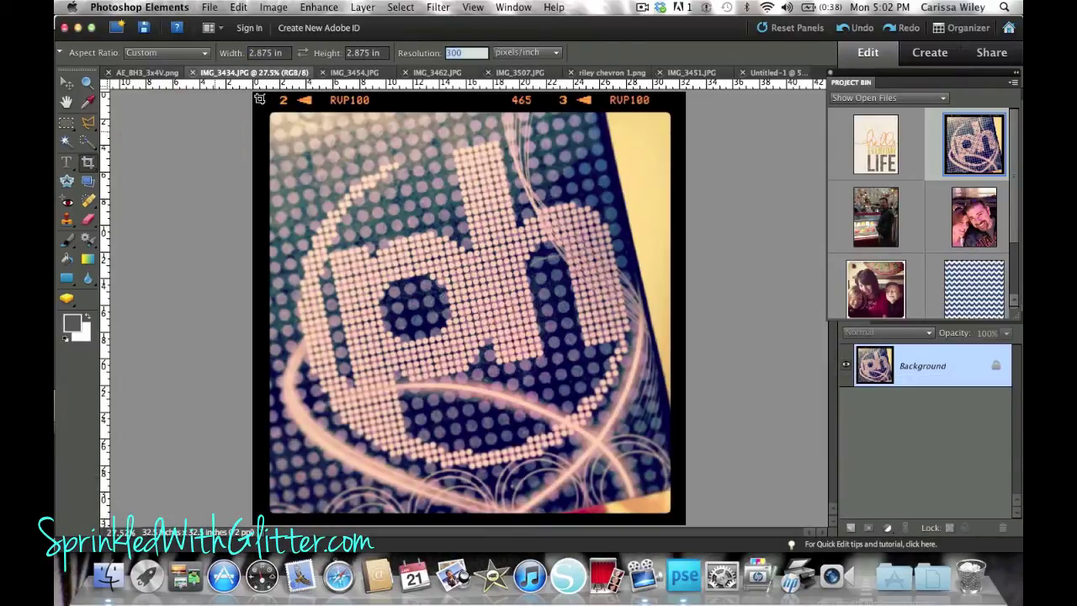
{"action": "left_click_drag", "start_coordinate": [254, 92], "coordinate": [740, 519]}
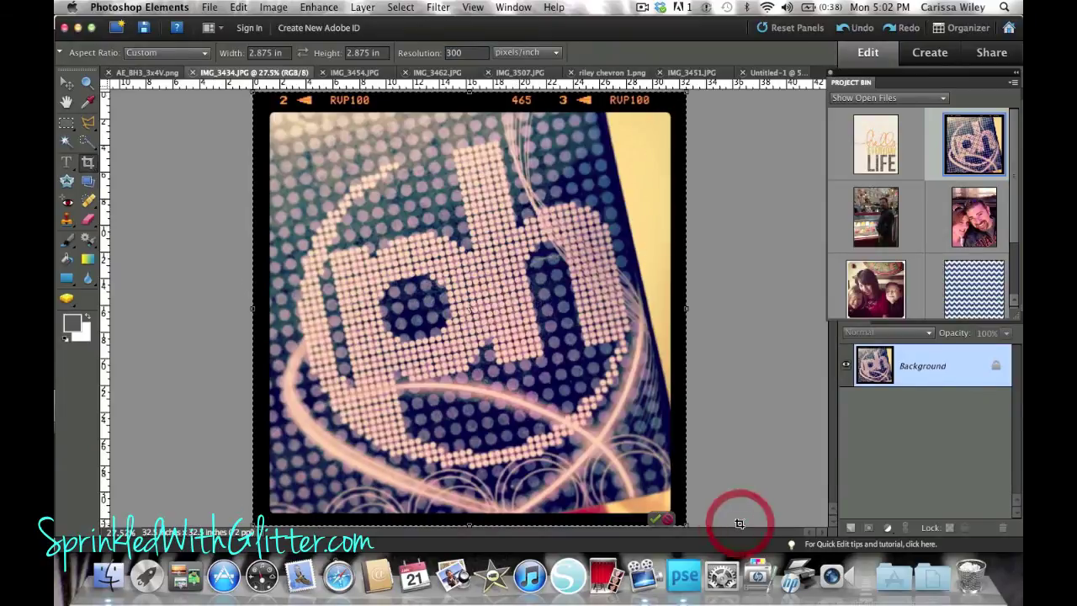
{"action": "left_click", "coordinate": [655, 517]}
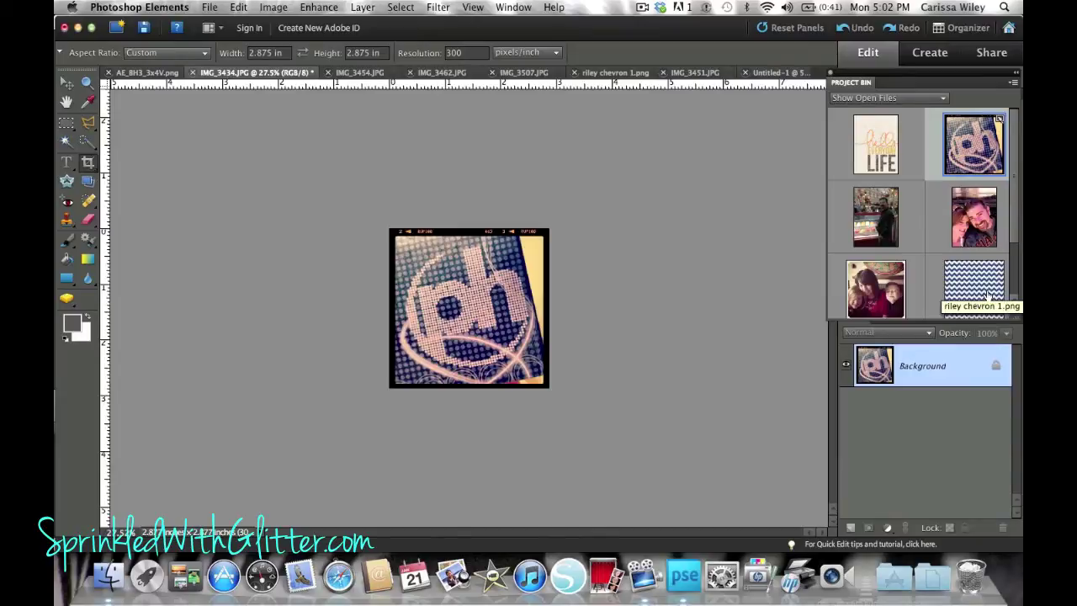
Step: Crop the IMG_3507 family photo to the 2.875-inch square around the whole image
{"action": "scroll", "coordinate": [988, 295], "scroll_direction": "down", "scroll_amount": 2}
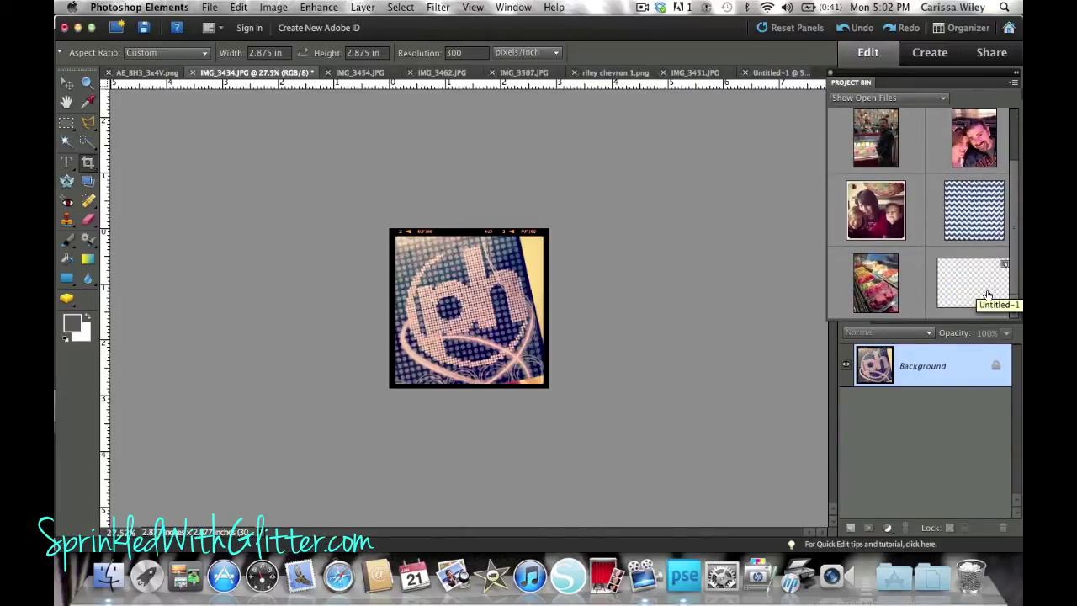
{"action": "scroll", "coordinate": [912, 206], "scroll_direction": "up", "scroll_amount": 2}
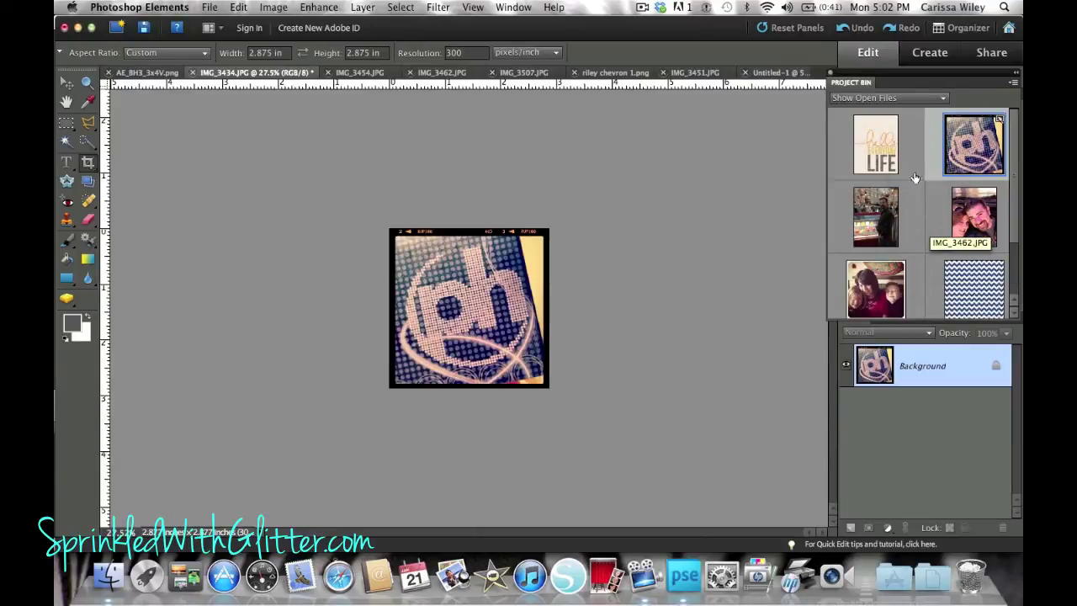
{"action": "scroll", "coordinate": [877, 233], "scroll_direction": "down", "scroll_amount": 2}
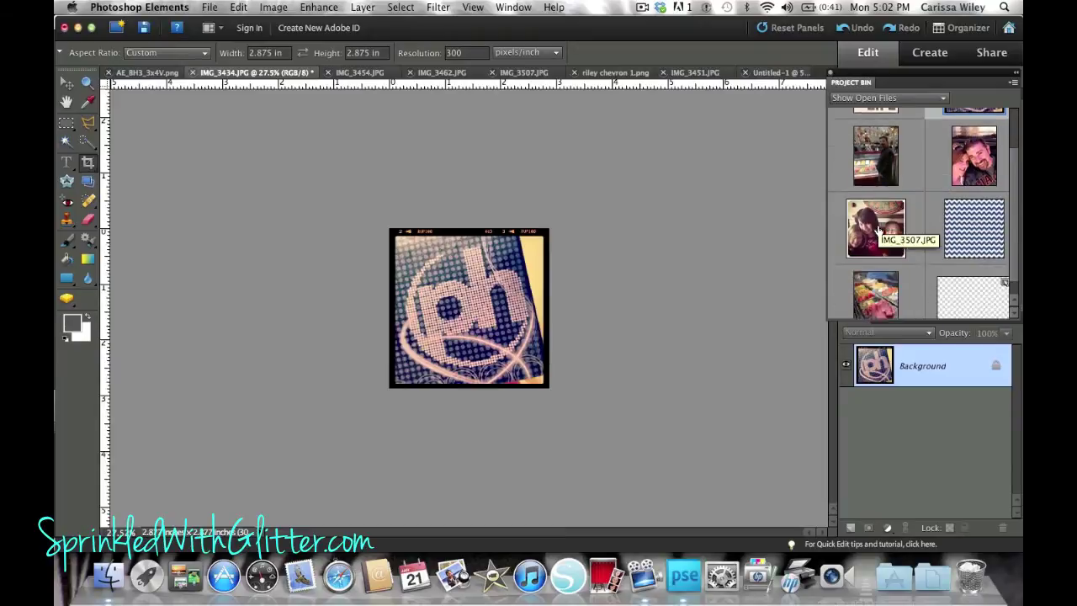
{"action": "double_click", "coordinate": [878, 231]}
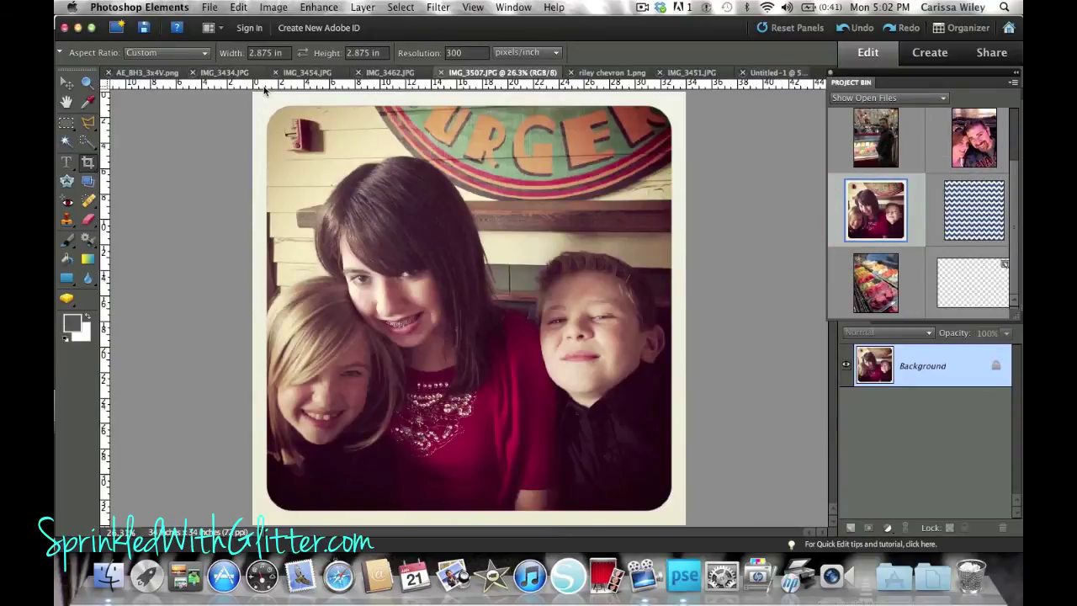
{"action": "left_click_drag", "start_coordinate": [255, 95], "coordinate": [695, 523]}
{"action": "left_click", "coordinate": [656, 520]}
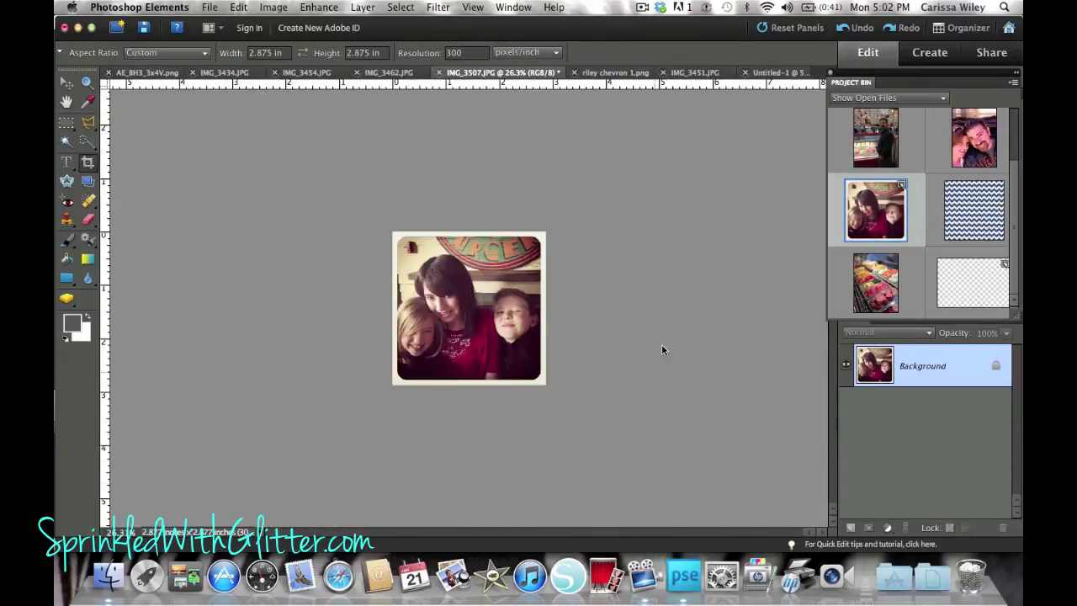
Step: Make the blank Untitled-1 document active again
{"action": "scroll", "coordinate": [957, 245], "scroll_direction": "up", "scroll_amount": 3}
{"action": "scroll", "coordinate": [963, 257], "scroll_direction": "down", "scroll_amount": 3}
{"action": "double_click", "coordinate": [970, 273]}
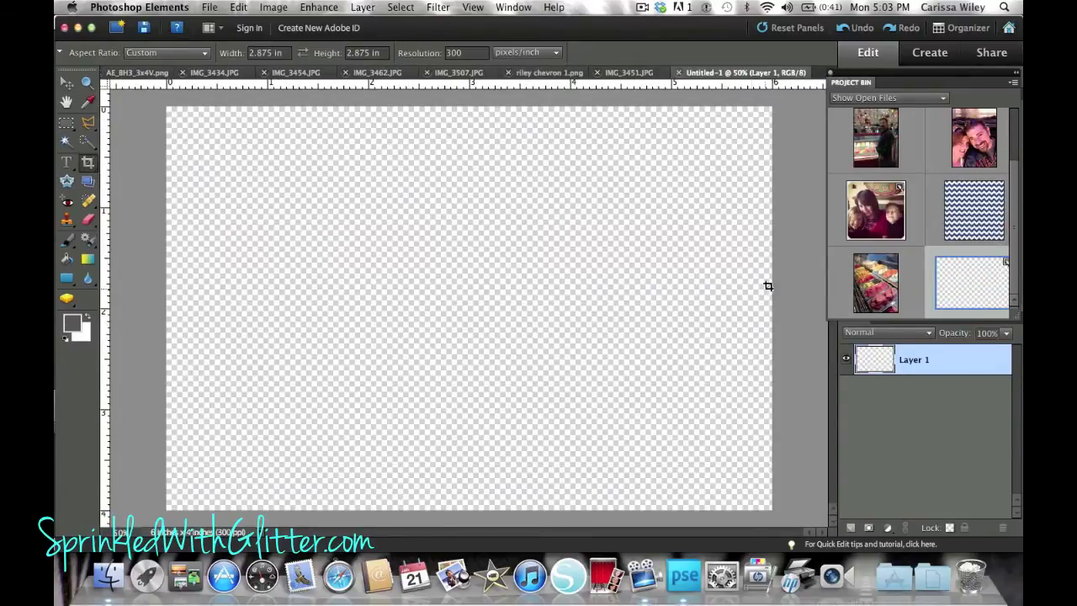
Step: Move IMG_3507 onto Untitled-1 and place it at the canvas's top-left
{"action": "left_click", "coordinate": [66, 84]}
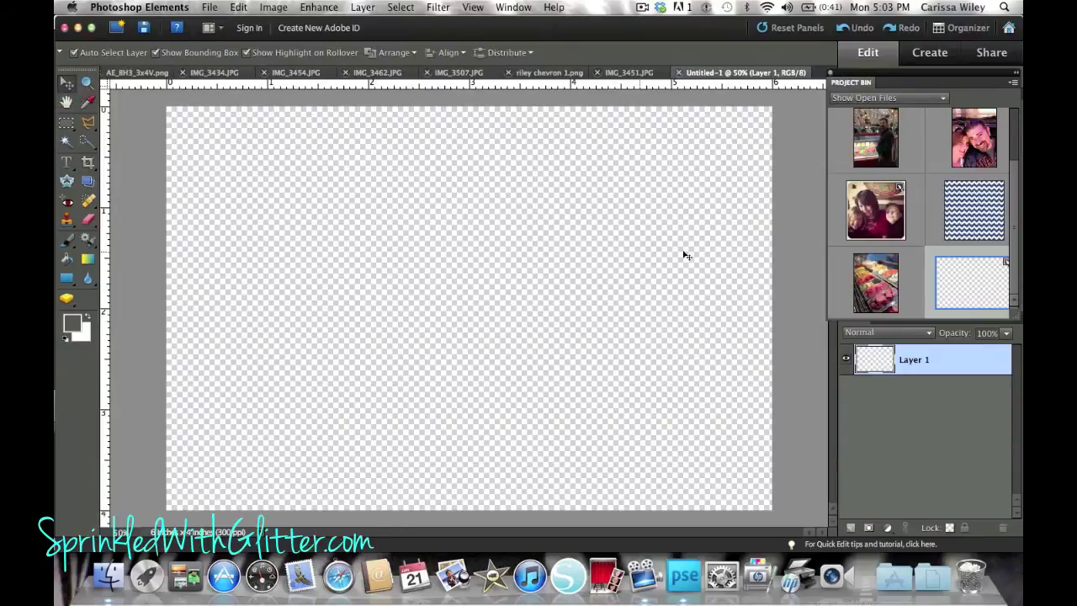
{"action": "left_click_drag", "start_coordinate": [868, 220], "coordinate": [317, 219]}
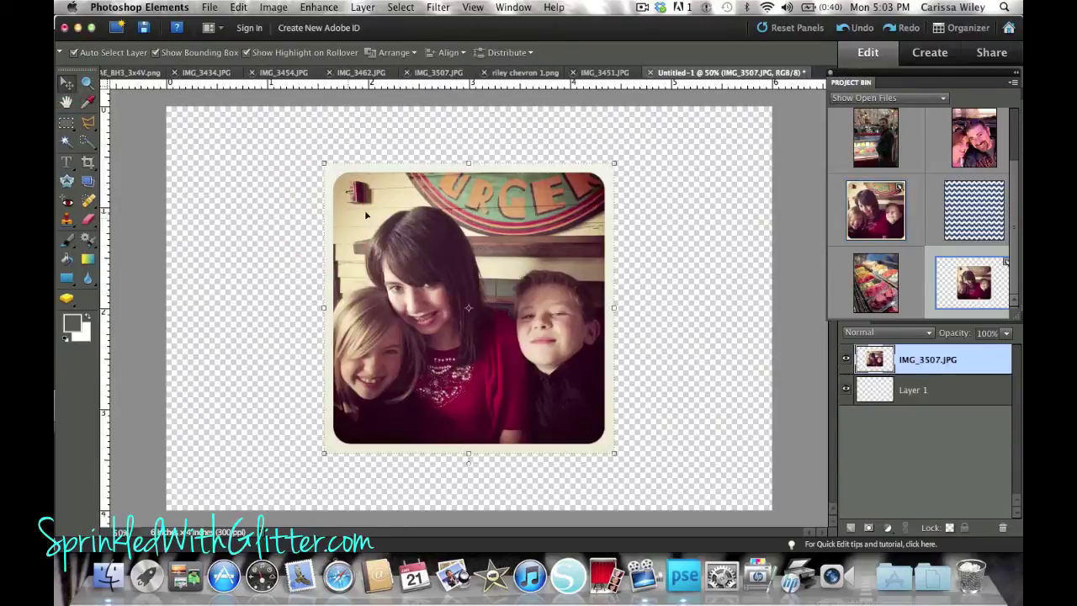
{"action": "left_click_drag", "start_coordinate": [399, 219], "coordinate": [261, 181]}
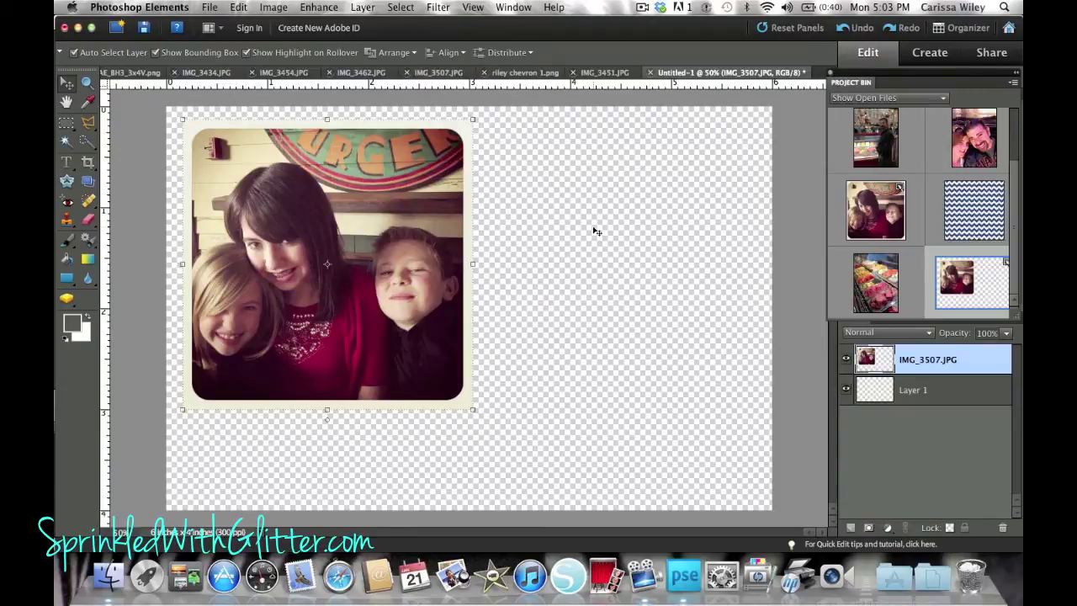
Step: Add IMG_3434 to the right of it and select both photo layers
{"action": "scroll", "coordinate": [919, 210], "scroll_direction": "up", "scroll_amount": 3}
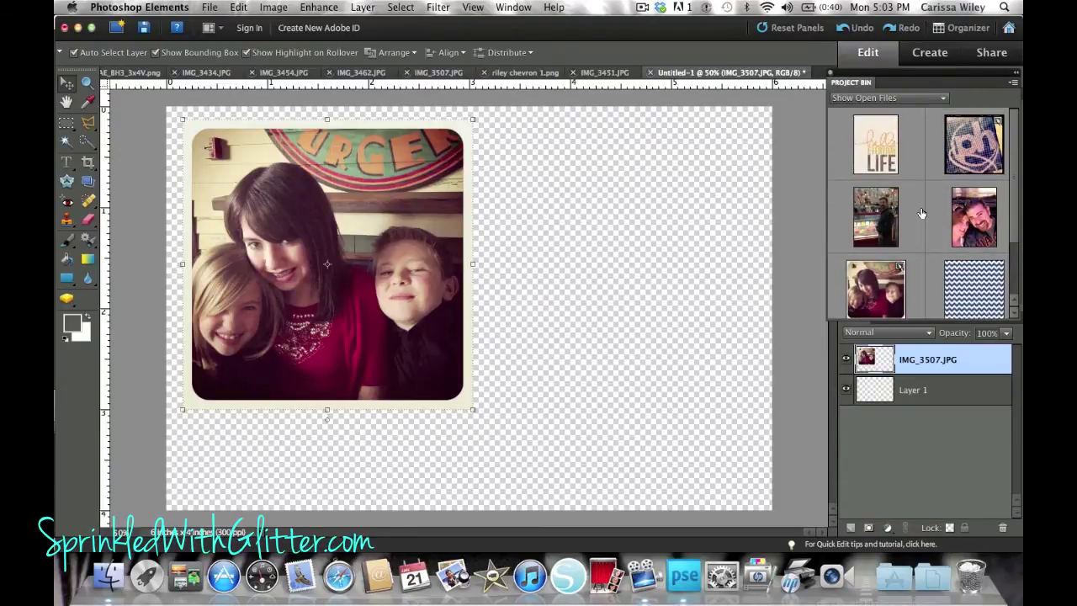
{"action": "left_click_drag", "start_coordinate": [967, 140], "coordinate": [677, 200]}
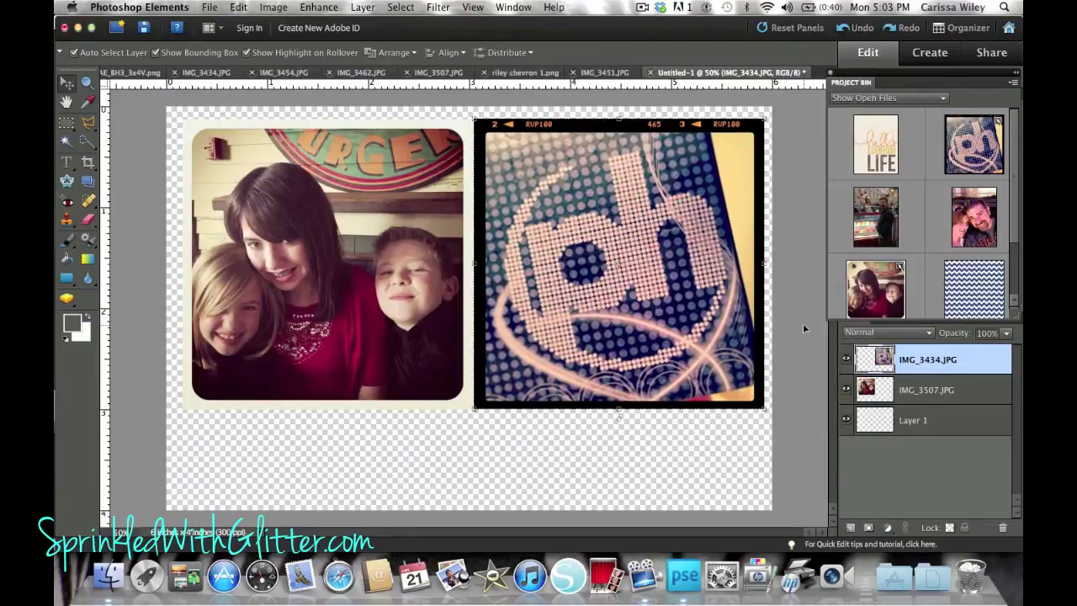
{"action": "left_click", "coordinate": [915, 404]}
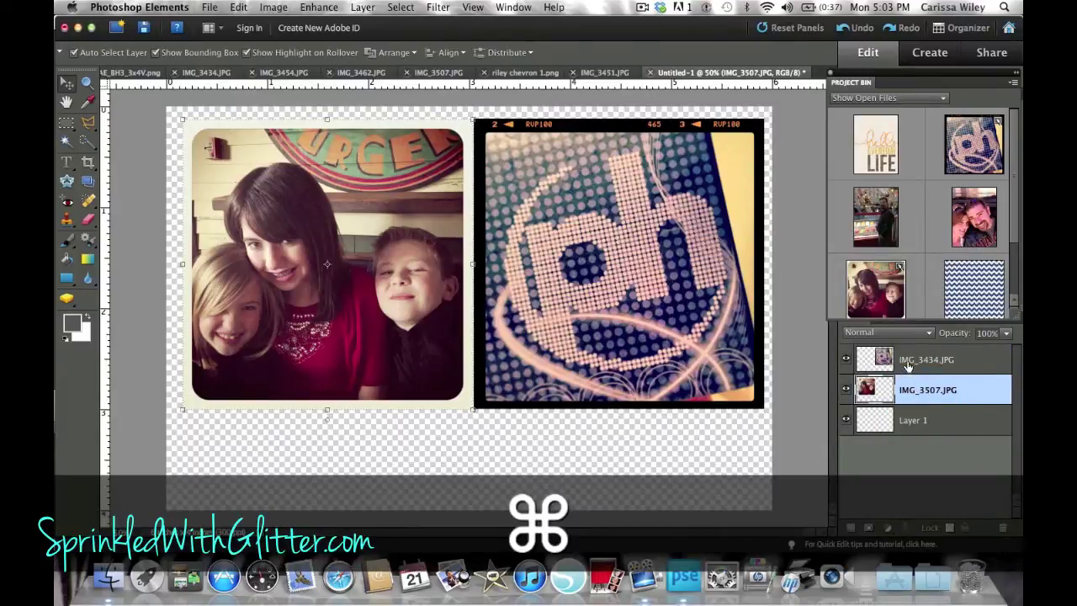
{"action": "left_click", "coordinate": [907, 363], "text": "super"}
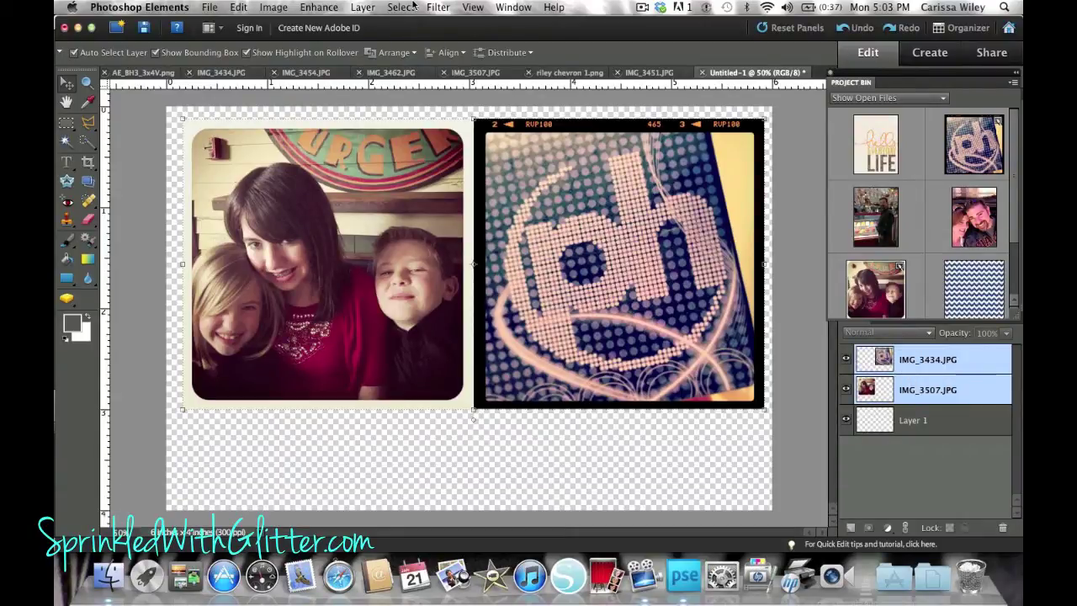
Step: Align both photo layers by their top edges, nudge them two steps left, then deselect
{"action": "left_click", "coordinate": [368, 7]}
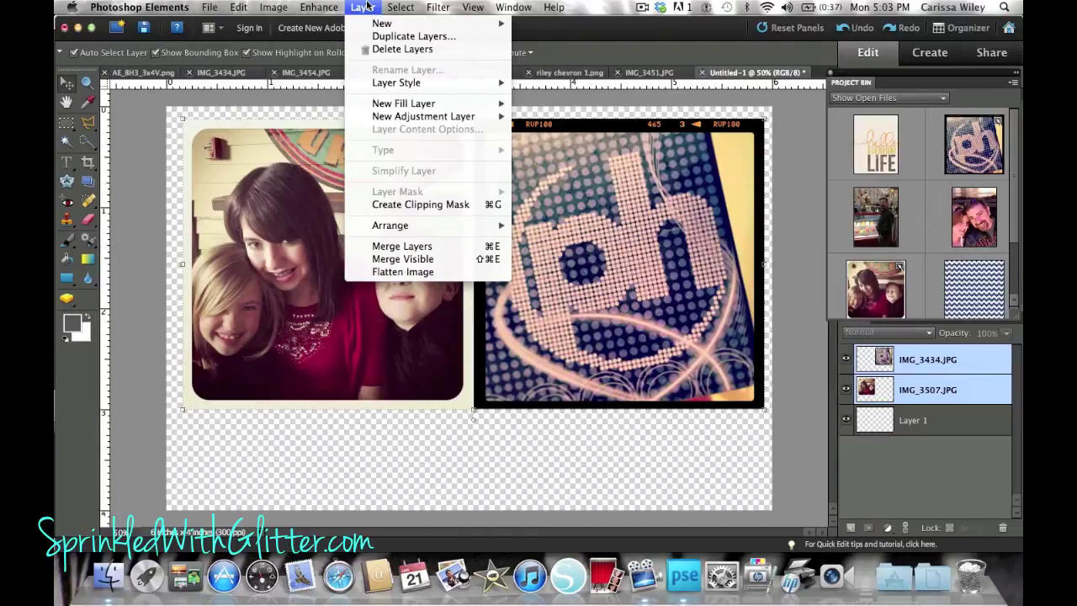
{"action": "left_click", "coordinate": [368, 7]}
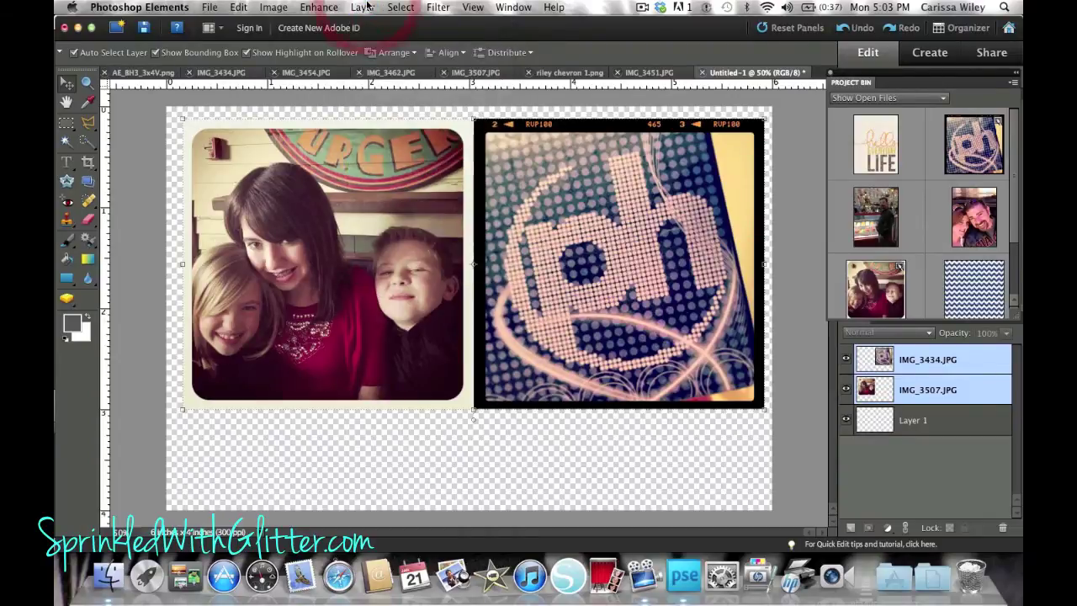
{"action": "left_click", "coordinate": [449, 52]}
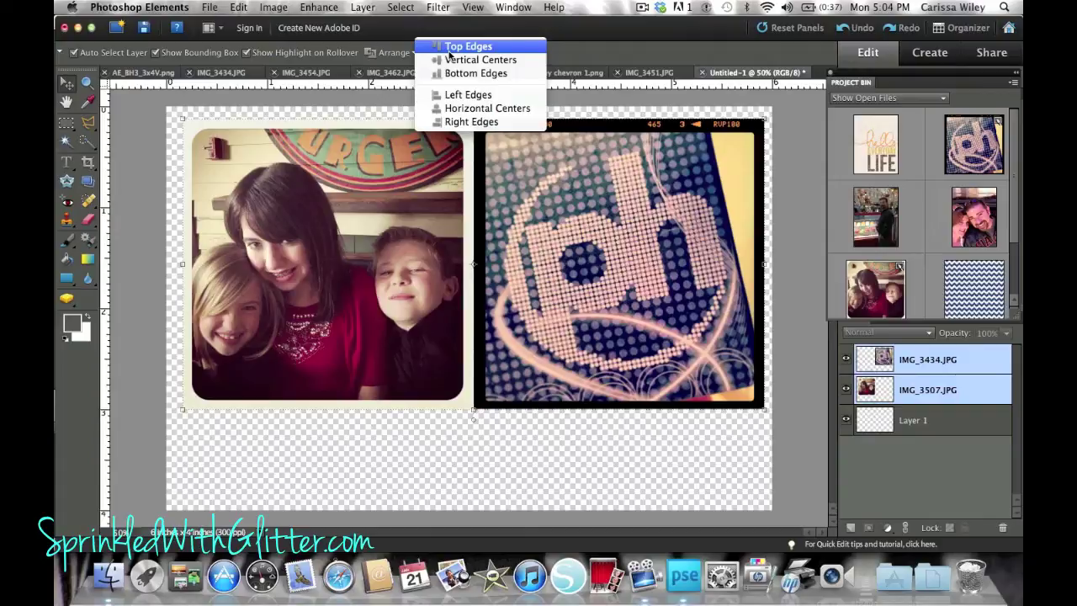
{"action": "left_click", "coordinate": [450, 49]}
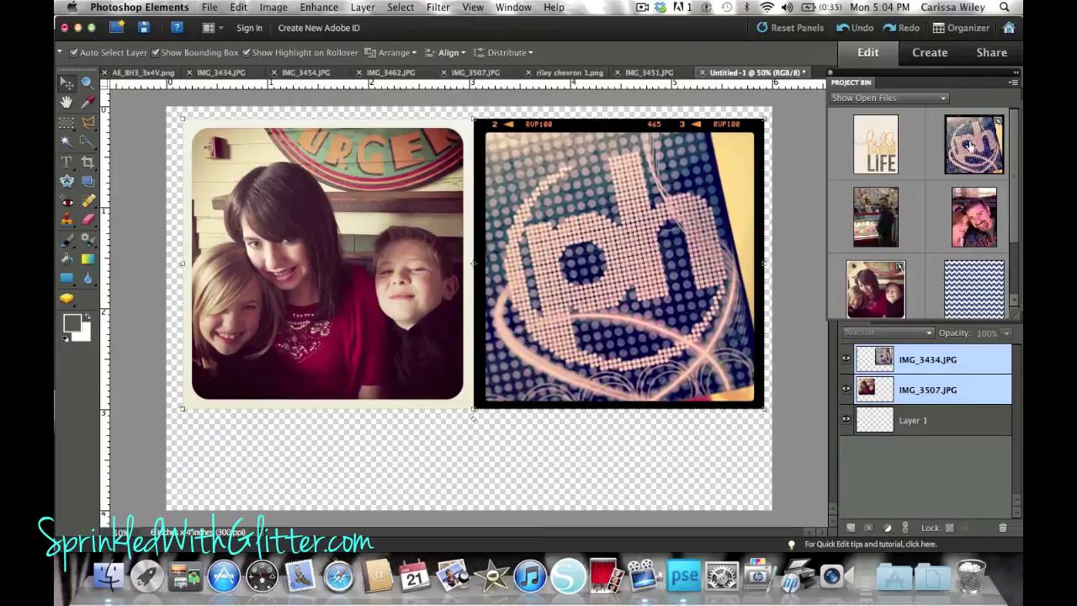
{"action": "key", "text": "Left"}
{"action": "key", "text": "Left"}
{"action": "key", "text": "Left"}
{"action": "key", "text": "Left"}
{"action": "key", "text": "Left"}
{"action": "key", "text": "Left"}
{"action": "key", "text": "Left"}
{"action": "key", "text": "Left"}
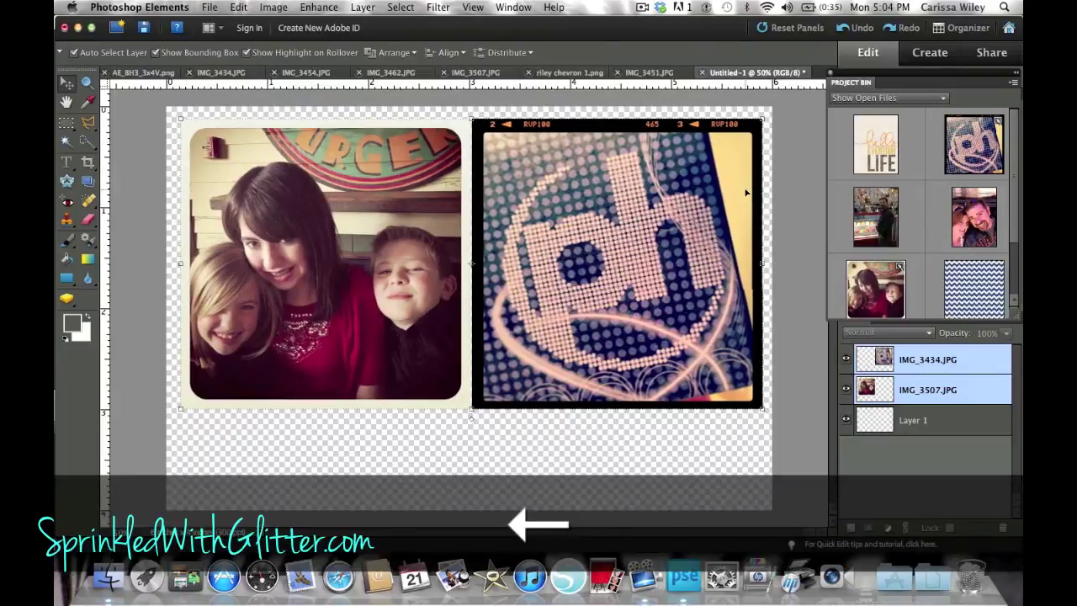
{"action": "key", "text": "Left"}
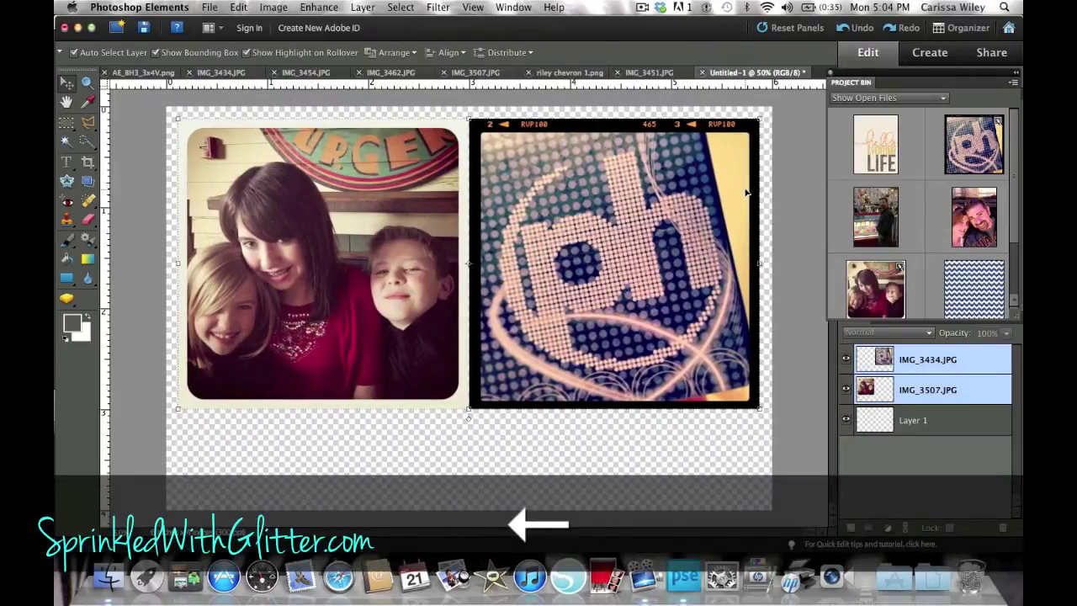
{"action": "left_click", "coordinate": [804, 228]}
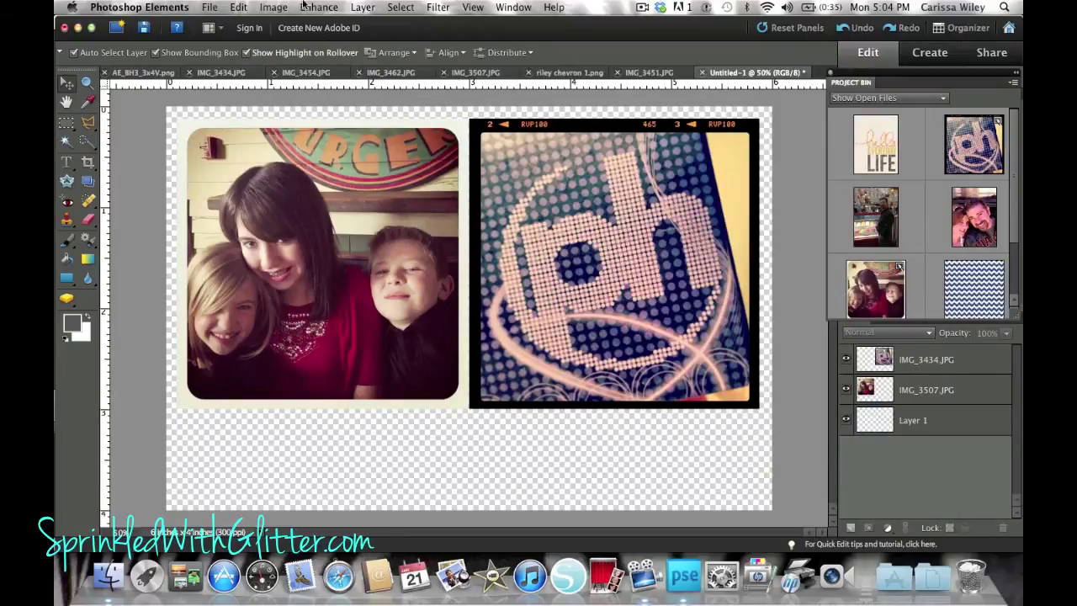
Step: Flatten the image and save it as Week2PL1.jpg on the Desktop at maximum JPEG quality
{"action": "left_click", "coordinate": [362, 6]}
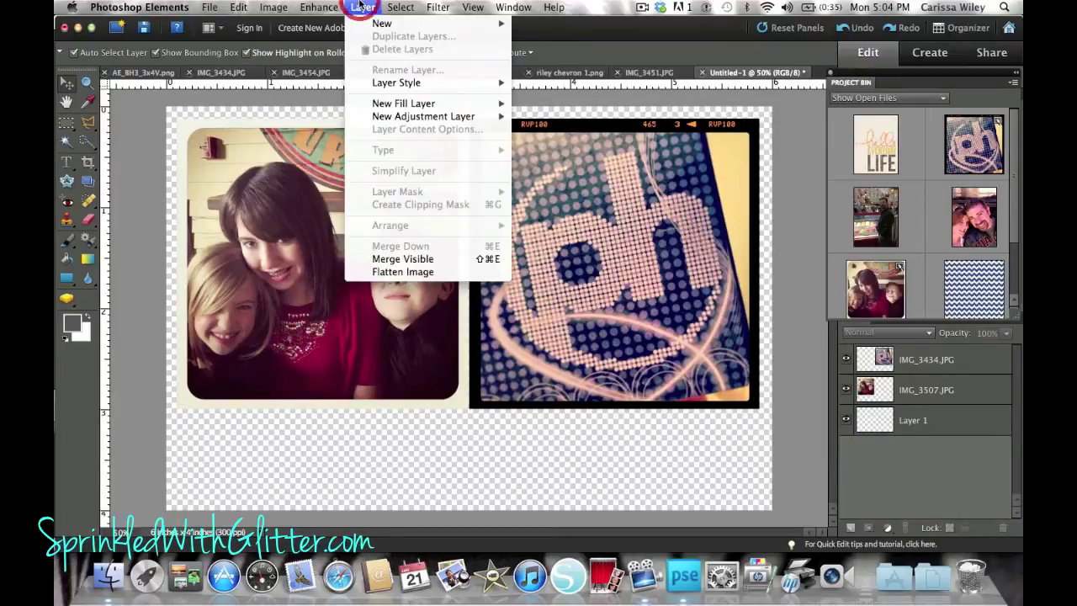
{"action": "left_click", "coordinate": [389, 272]}
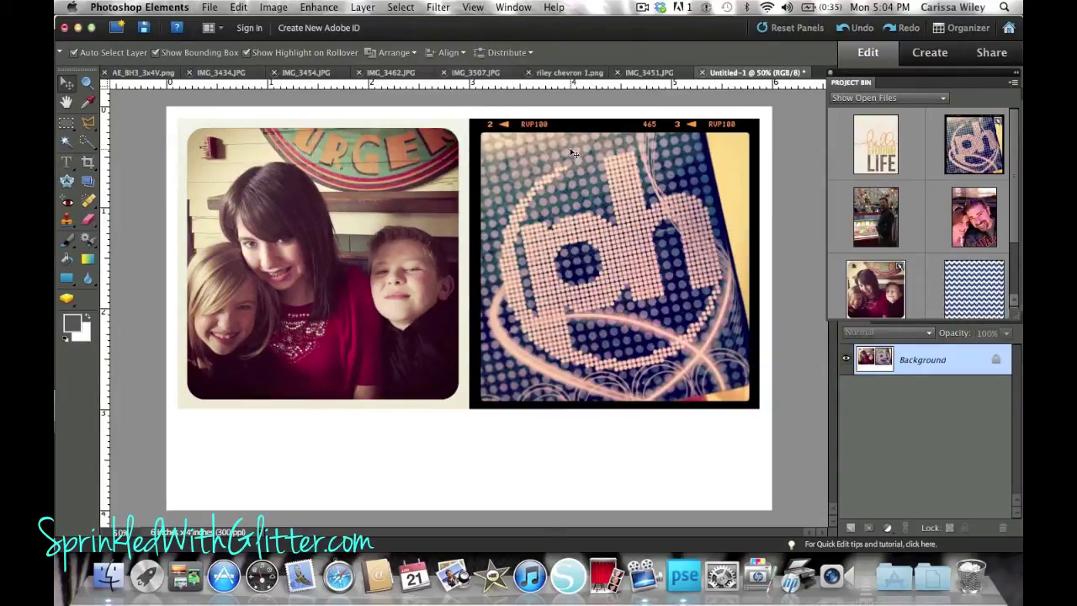
{"action": "left_click", "coordinate": [210, 7]}
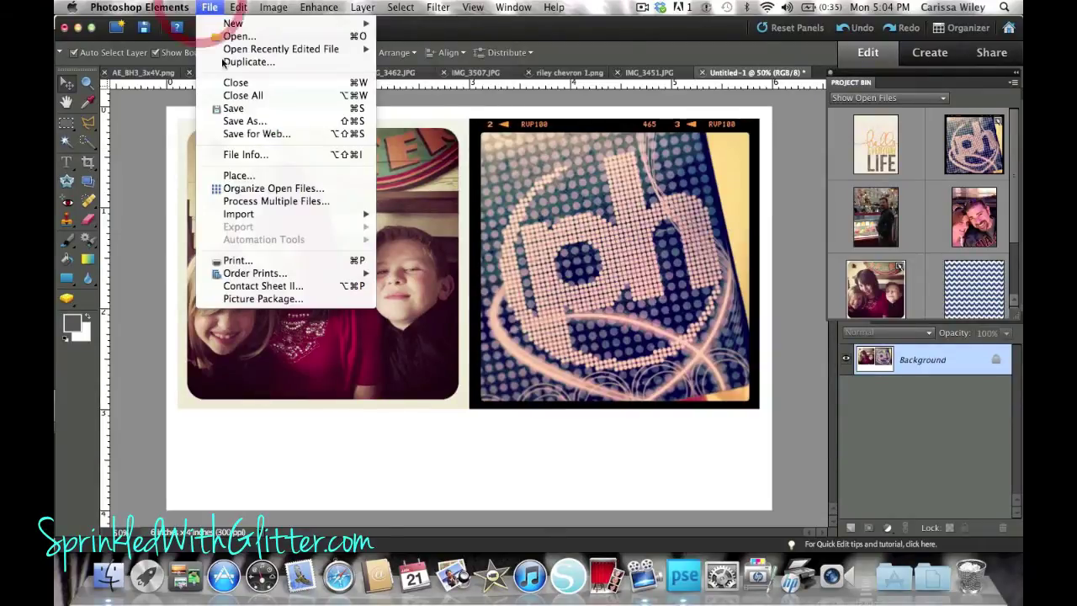
{"action": "left_click", "coordinate": [258, 111]}
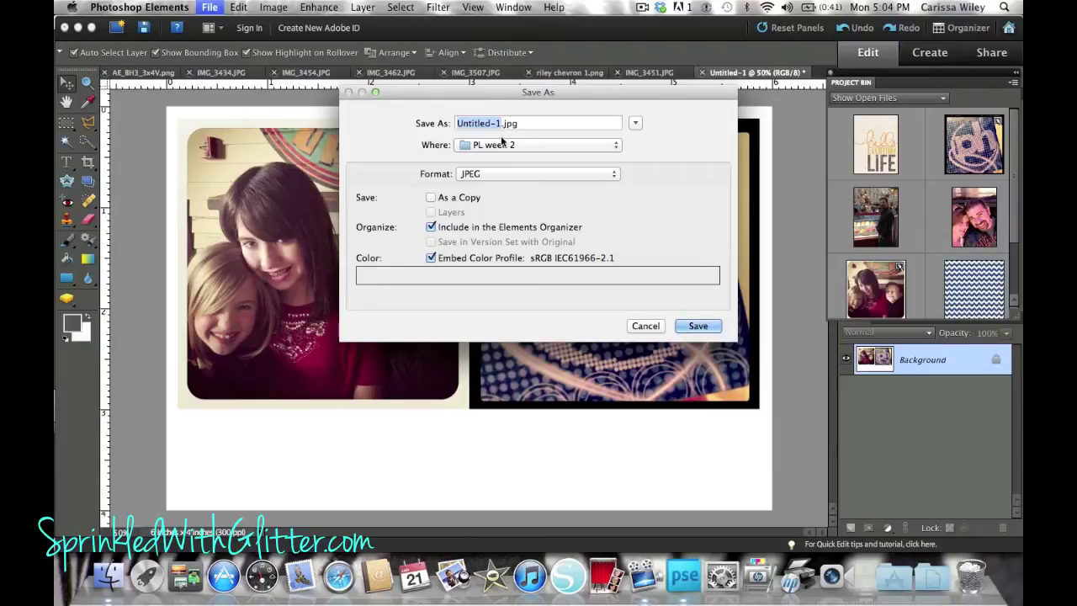
{"action": "type", "text": "We"}
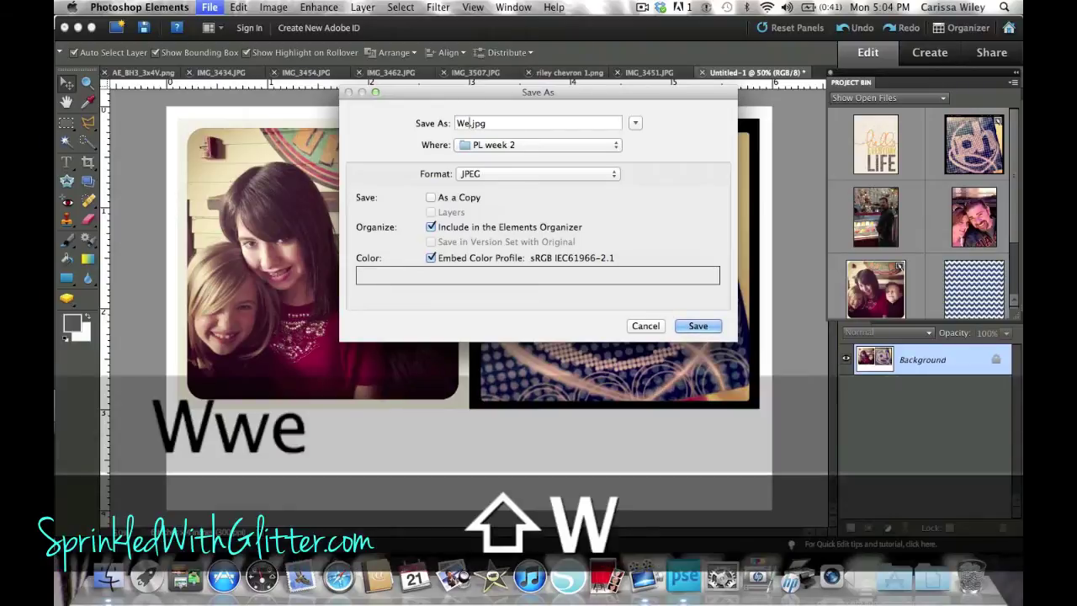
{"action": "type", "text": "ek2PL"}
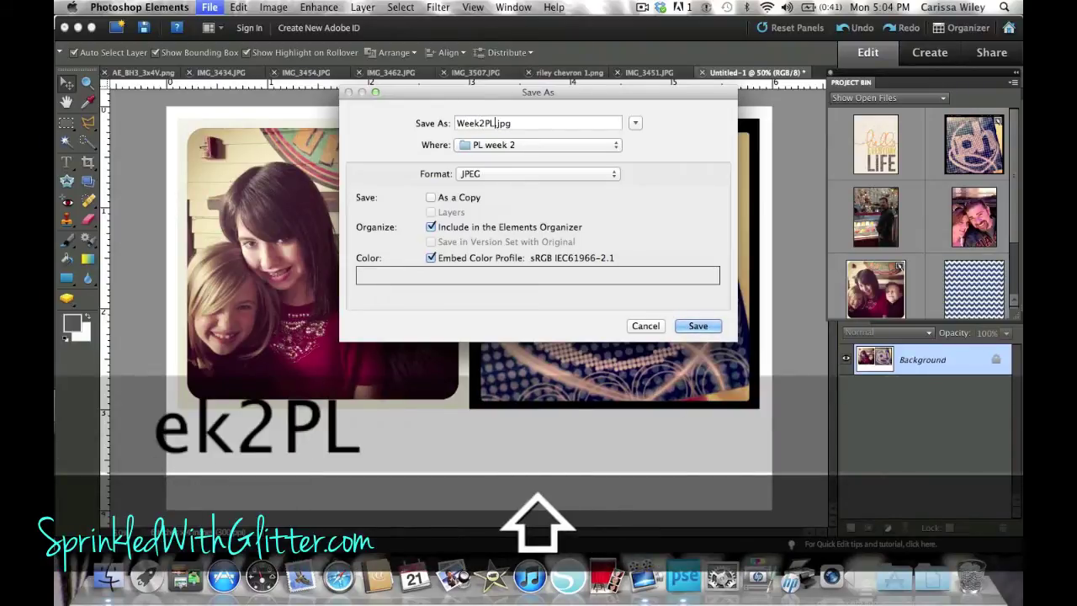
{"action": "type", "text": "1"}
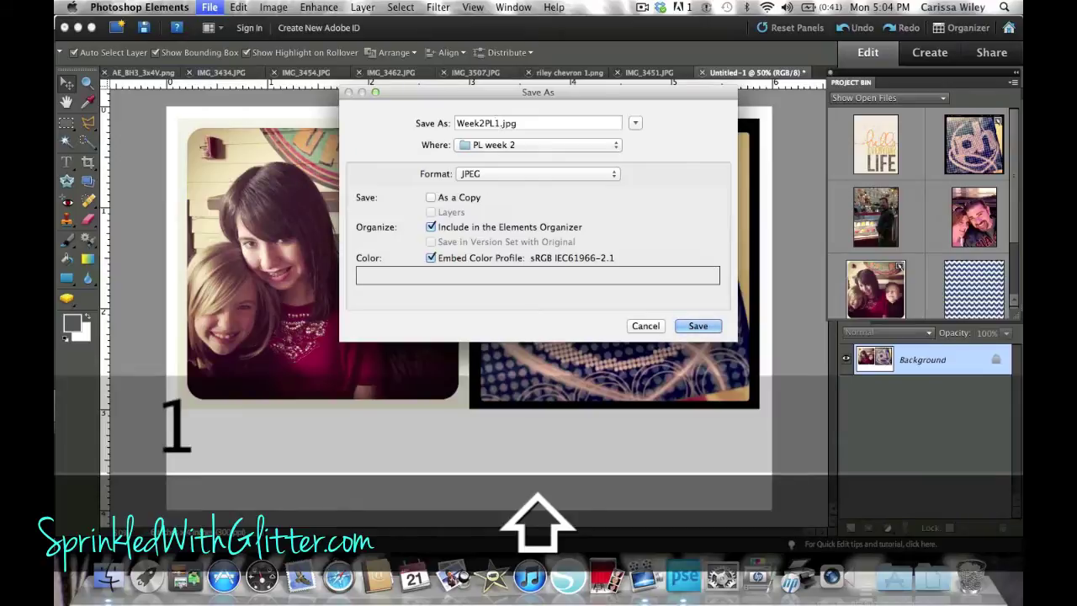
{"action": "left_click", "coordinate": [521, 148]}
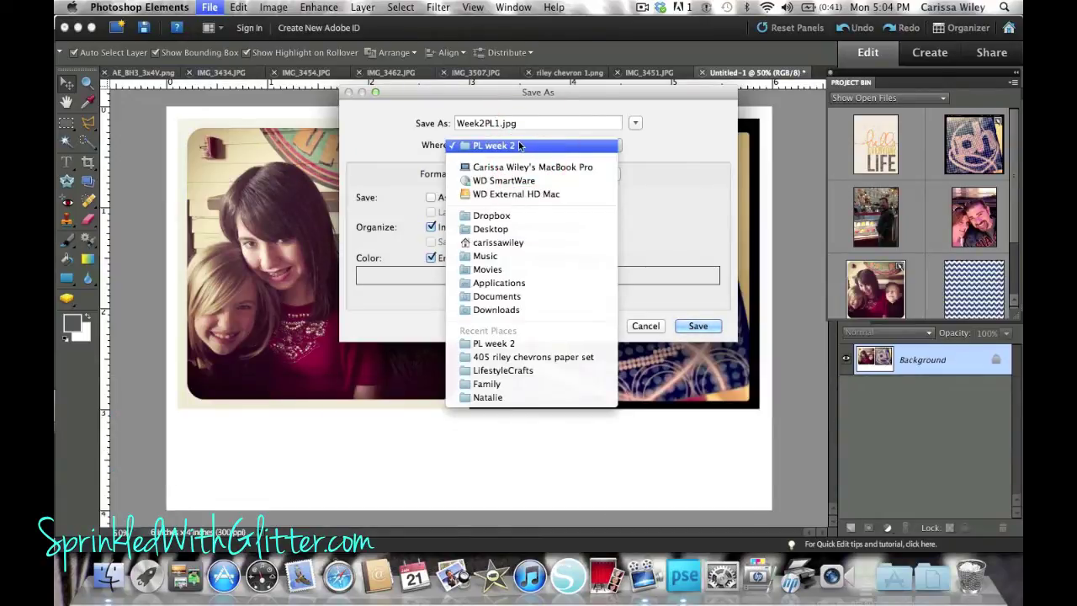
{"action": "left_click", "coordinate": [510, 228]}
{"action": "left_click", "coordinate": [695, 326]}
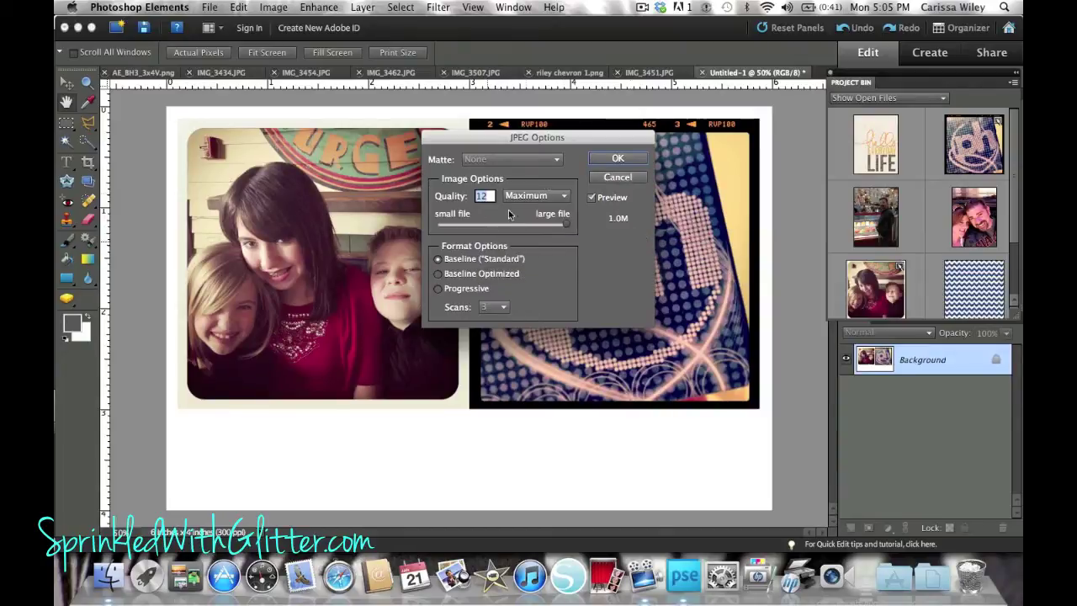
{"action": "left_click", "coordinate": [604, 159]}
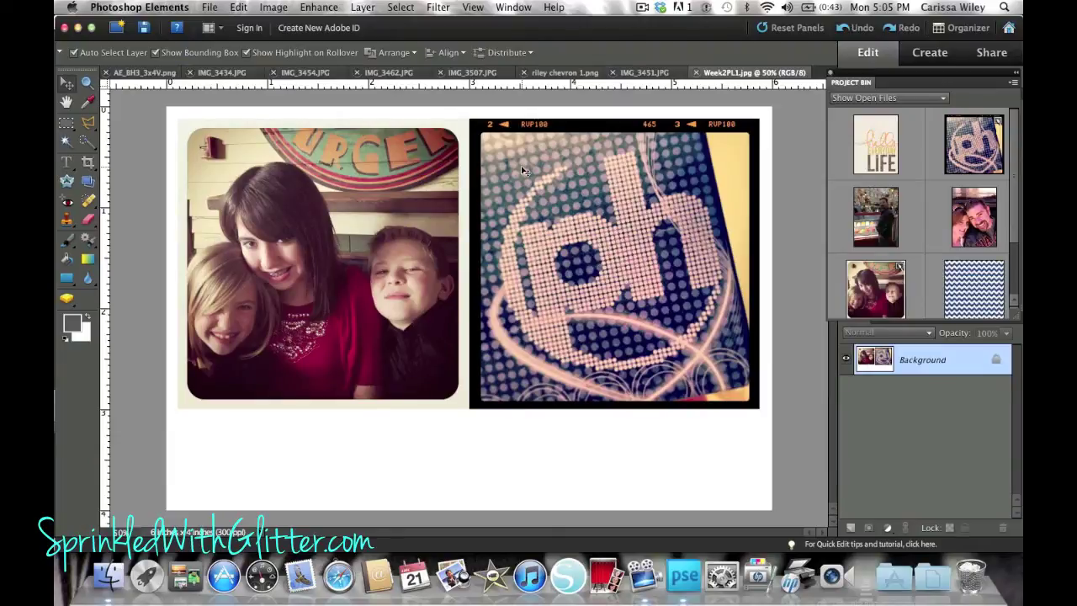
Step: Create another blank 6 x 4 inch document at 300 pixels per inch
{"action": "left_click", "coordinate": [208, 6]}
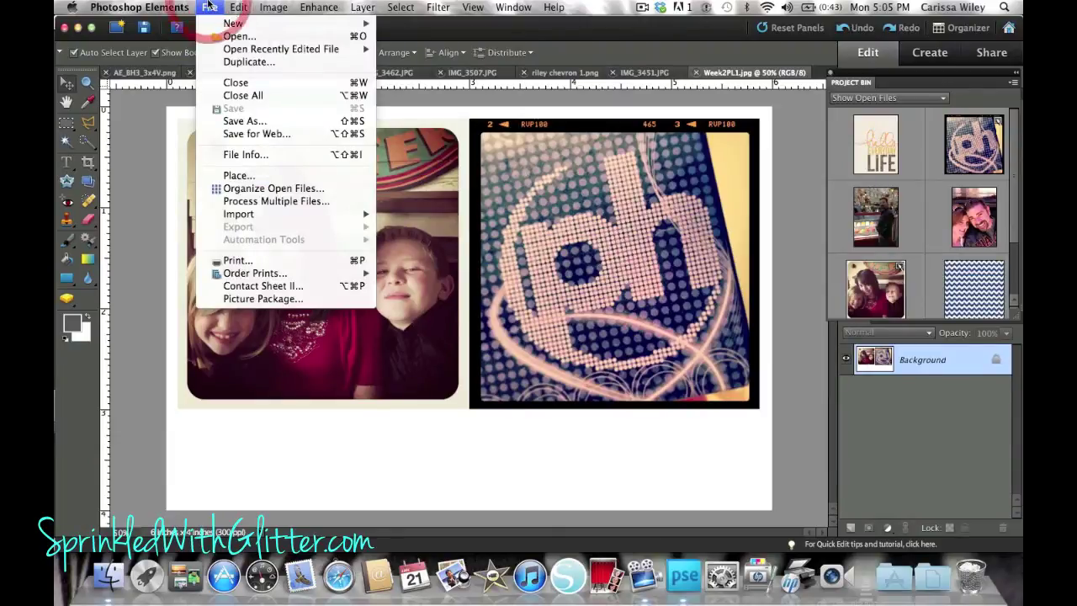
{"action": "mouse_move", "coordinate": [214, 23]}
{"action": "left_click", "coordinate": [416, 27]}
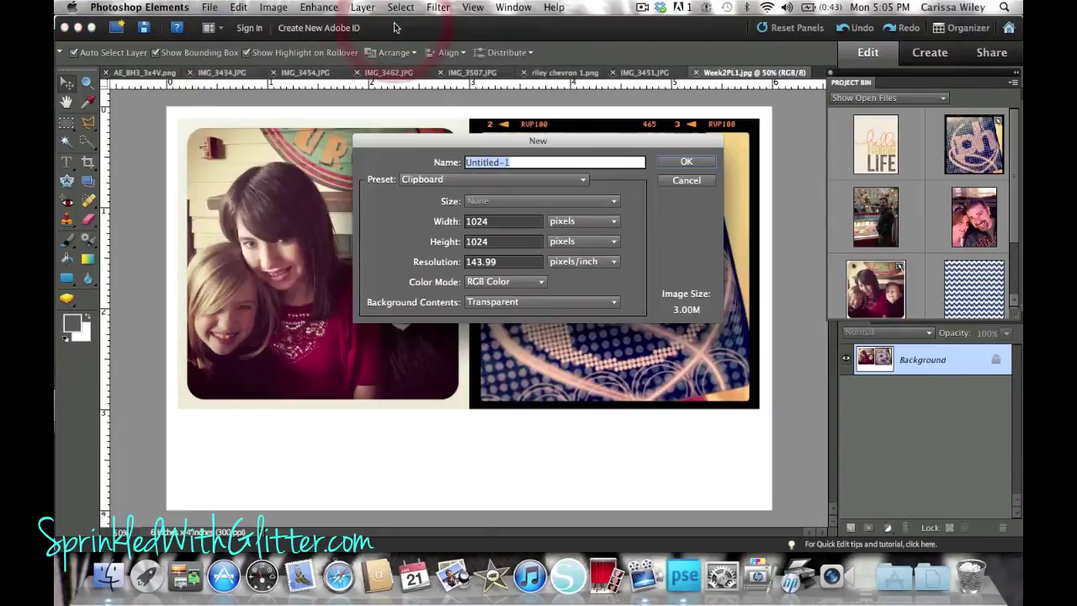
{"action": "left_click", "coordinate": [569, 223]}
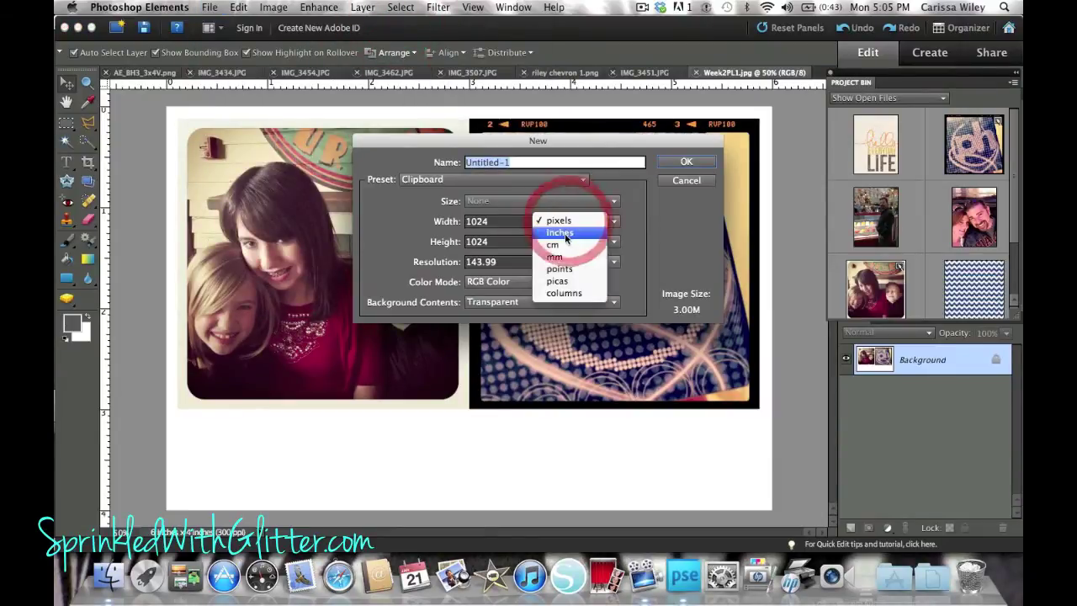
{"action": "left_click", "coordinate": [562, 230]}
{"action": "double_click", "coordinate": [505, 223]}
{"action": "type", "text": "6"}
{"action": "key", "text": "Tab"}
{"action": "type", "text": "4"}
{"action": "key", "text": "Tab"}
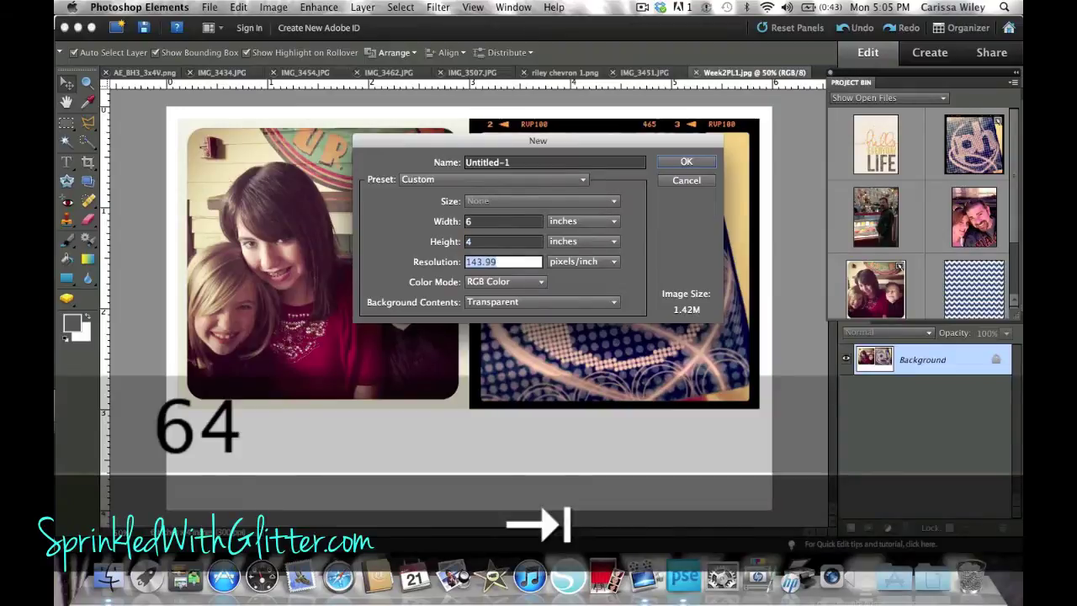
{"action": "type", "text": "300"}
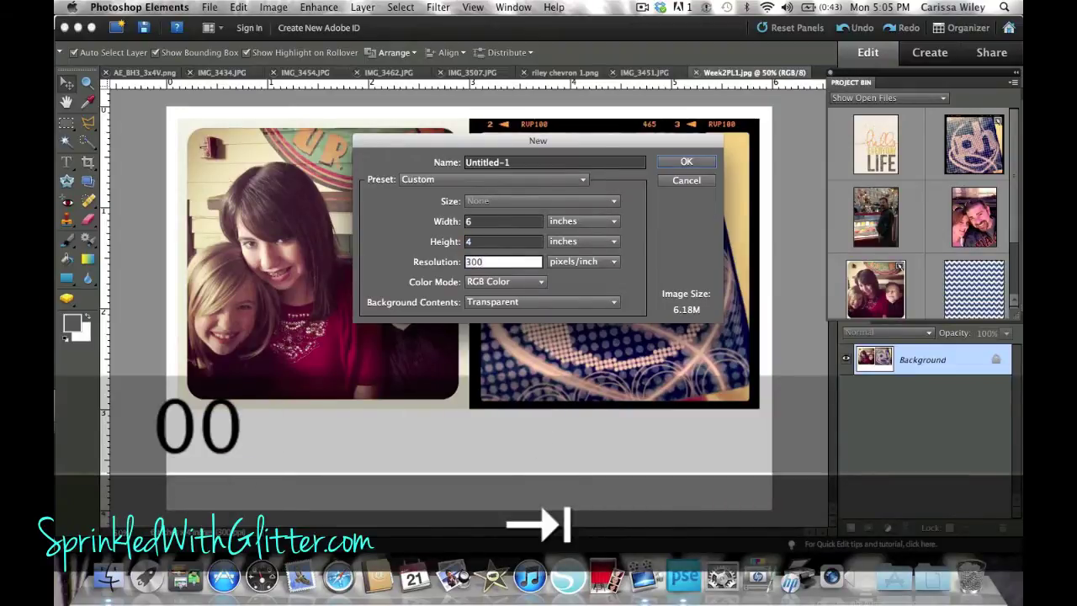
{"action": "key", "text": "Tab"}
{"action": "left_click", "coordinate": [666, 160]}
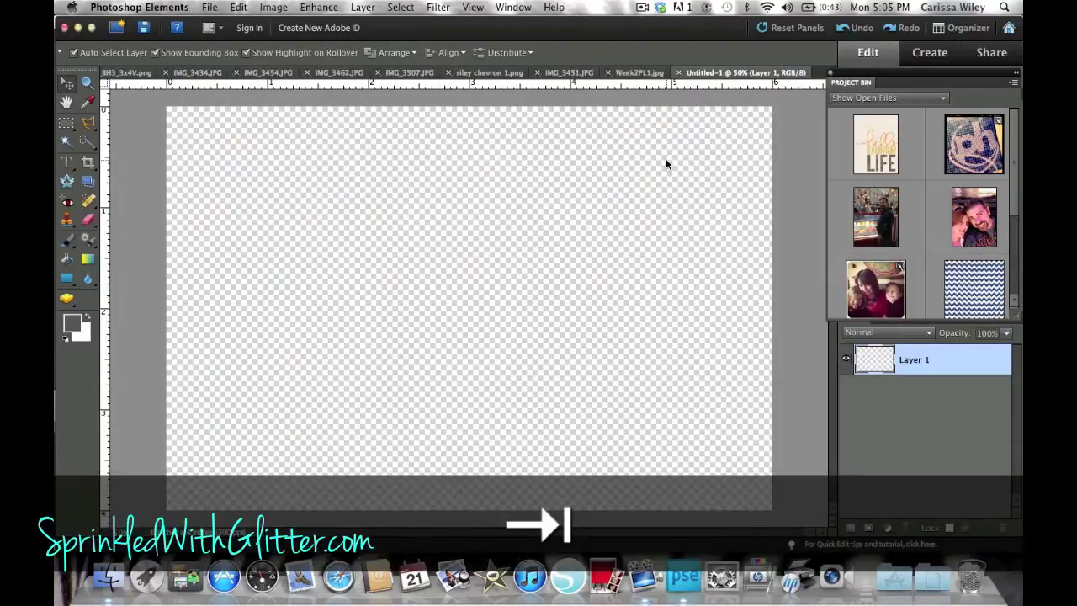
Step: Make the IMG_3462.JPG couple photo the active document
{"action": "scroll", "coordinate": [881, 229], "scroll_direction": "down", "scroll_amount": 3}
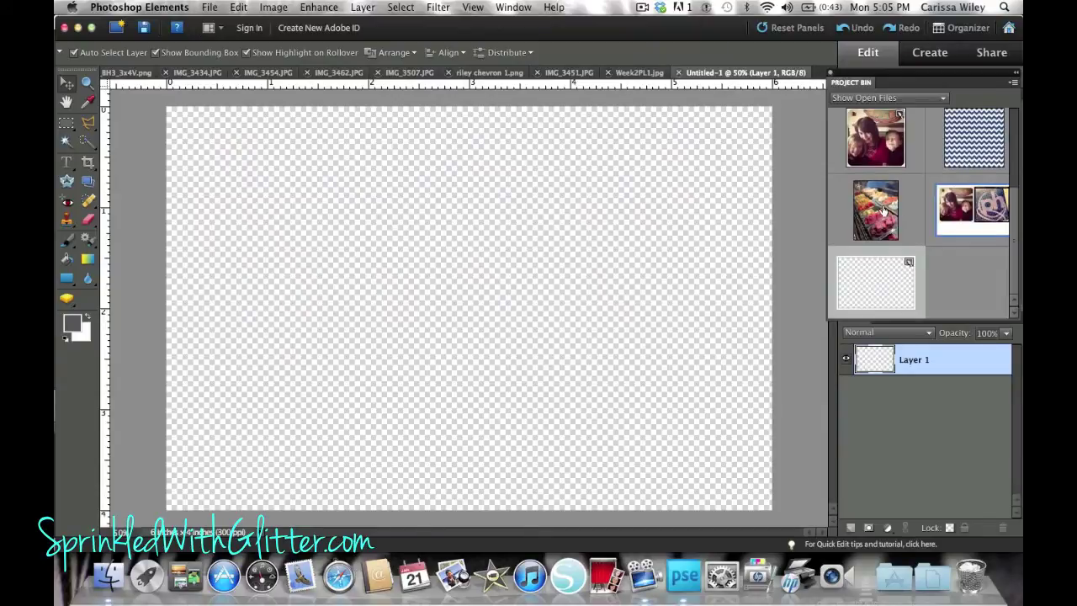
{"action": "scroll", "coordinate": [882, 211], "scroll_direction": "up", "scroll_amount": 3}
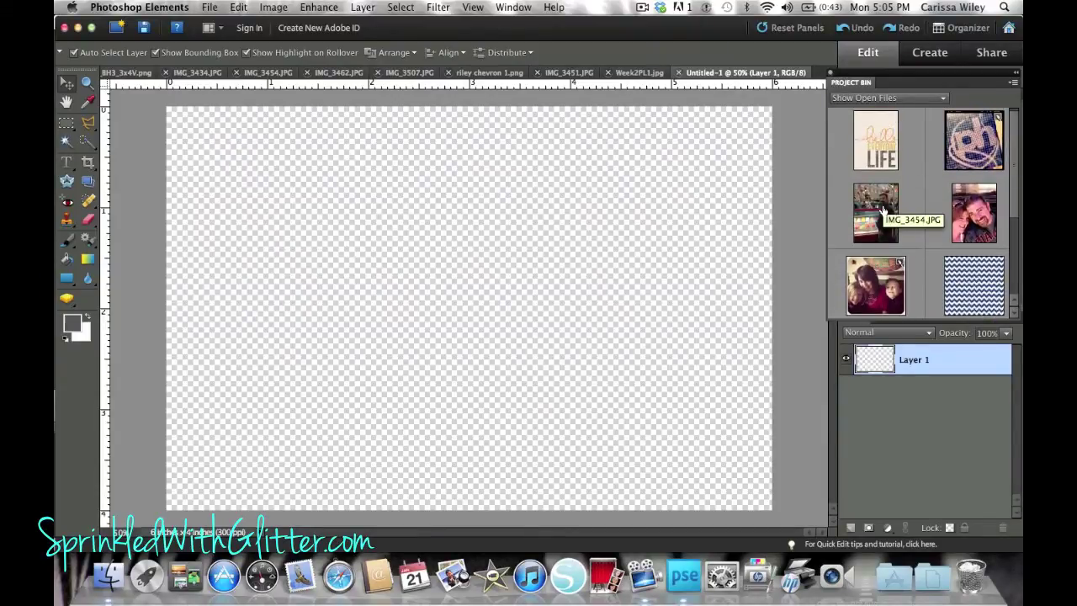
{"action": "double_click", "coordinate": [971, 210]}
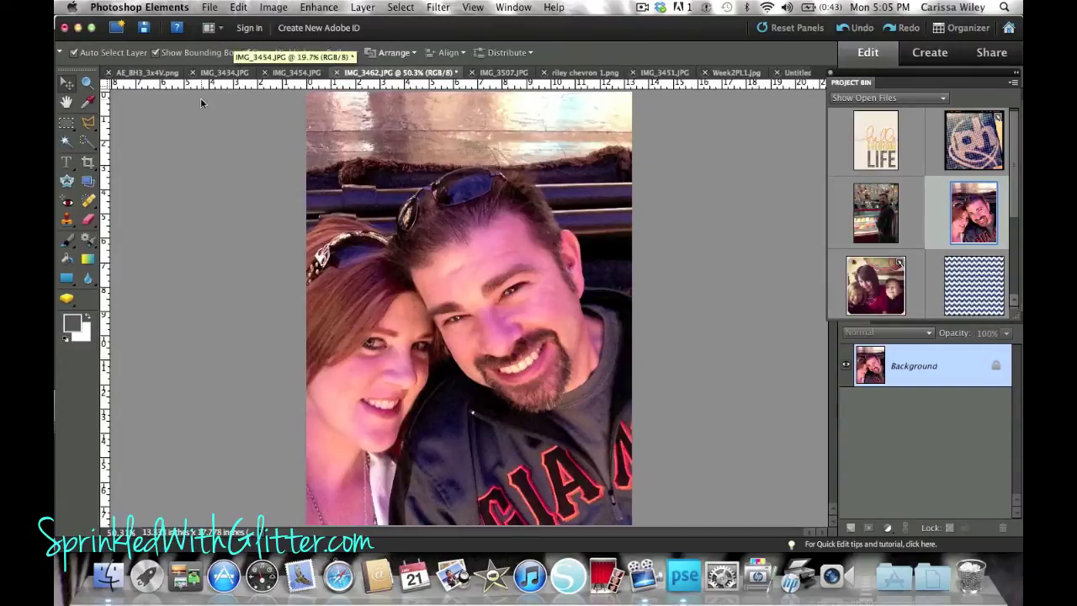
Step: Crop the couple photo IMG_3462.JPG to a 3 x 4 inch frame around the couple
{"action": "left_click", "coordinate": [88, 162]}
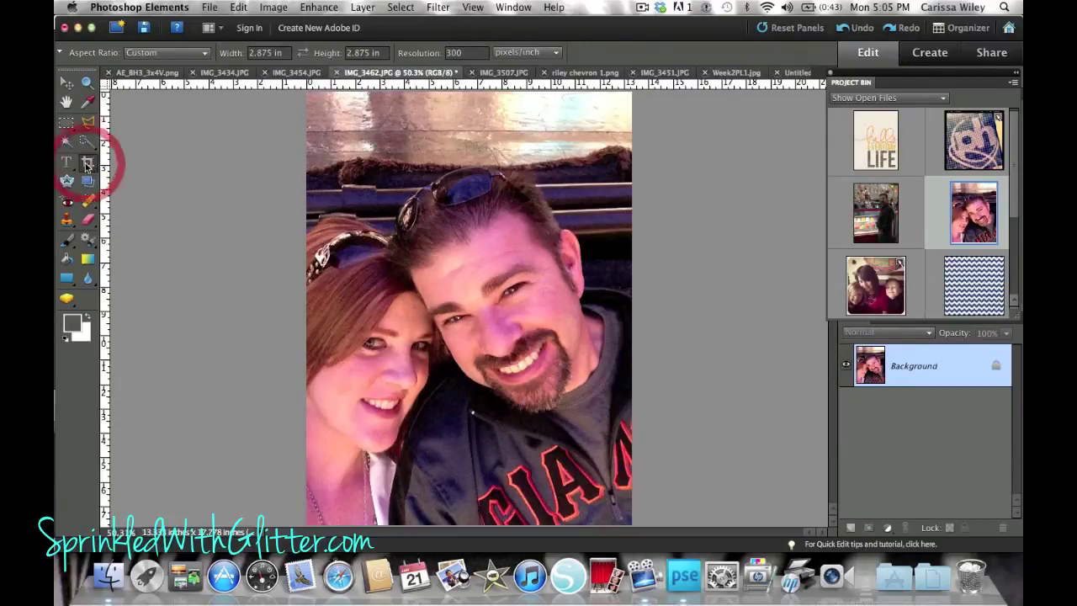
{"action": "left_click", "coordinate": [263, 52]}
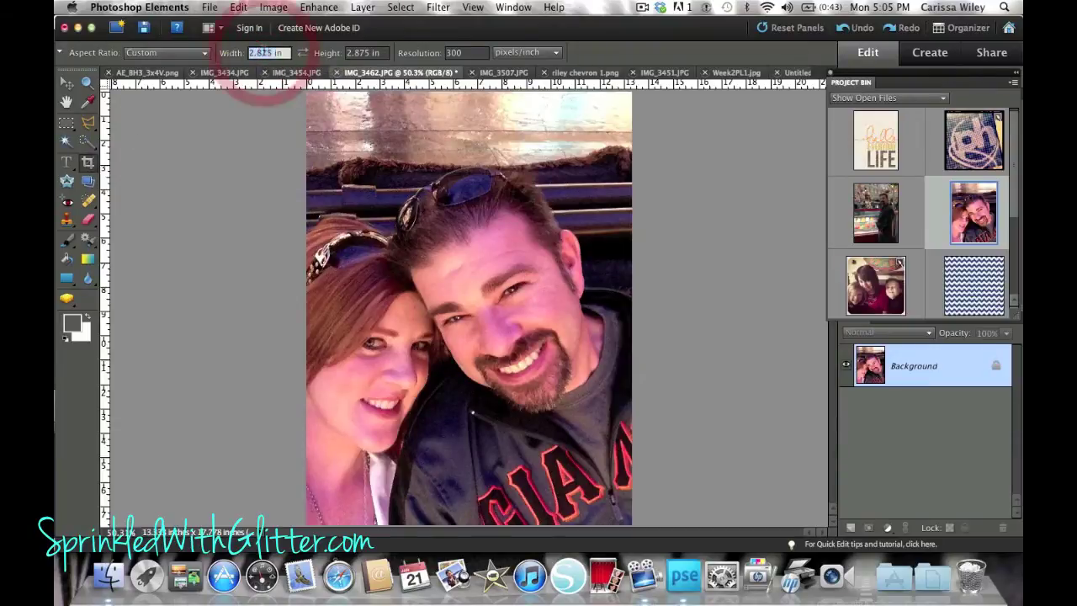
{"action": "type", "text": "3"}
{"action": "key", "text": "Tab"}
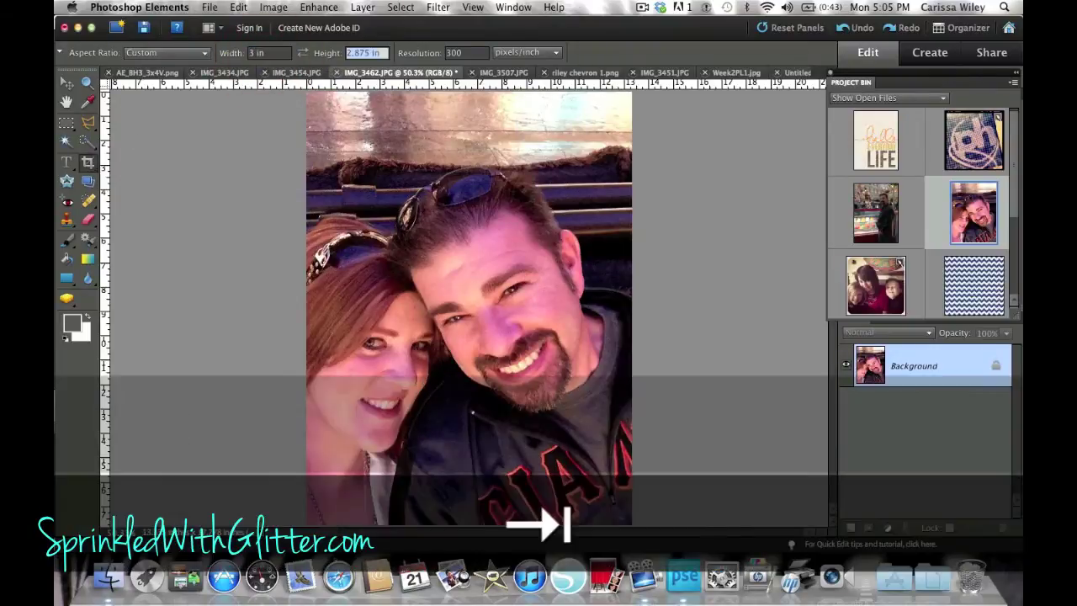
{"action": "type", "text": "4"}
{"action": "key", "text": "Tab"}
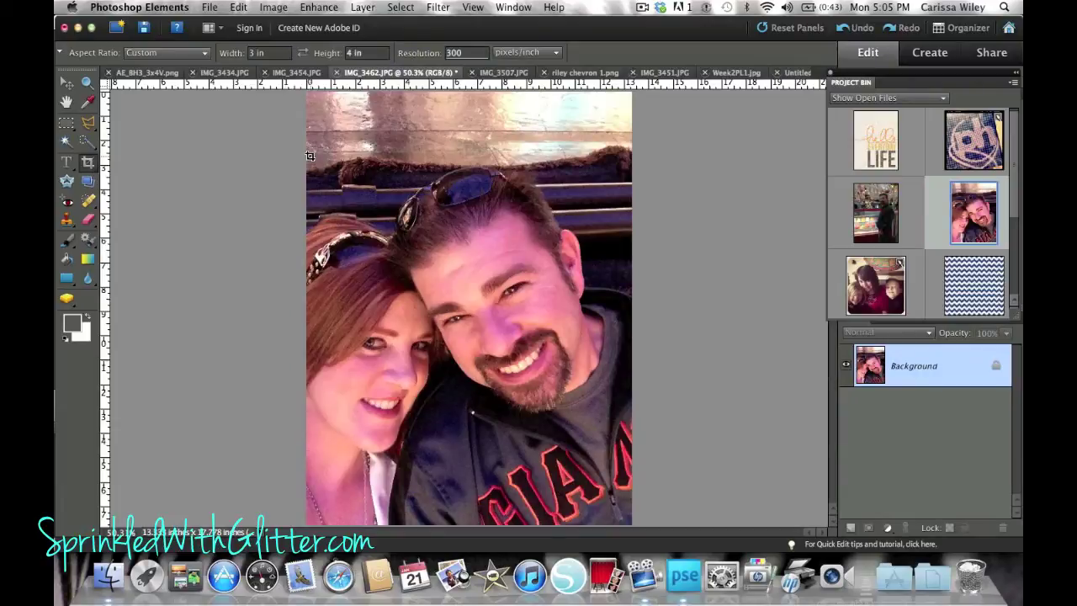
{"action": "left_click", "coordinate": [308, 153]}
{"action": "left_click_drag", "start_coordinate": [629, 405], "coordinate": [749, 523]}
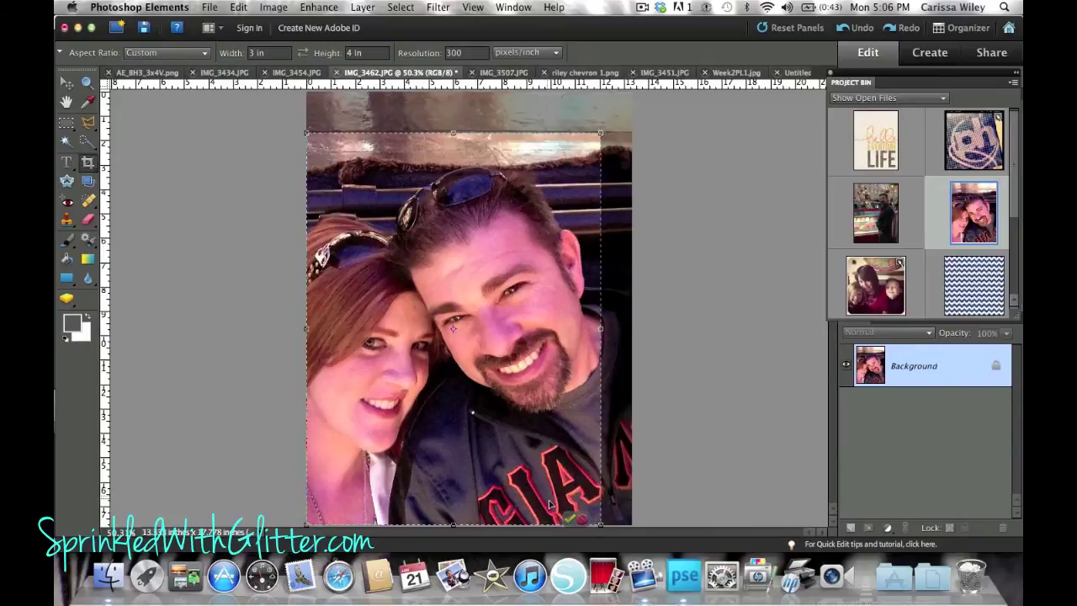
{"action": "left_click", "coordinate": [569, 517]}
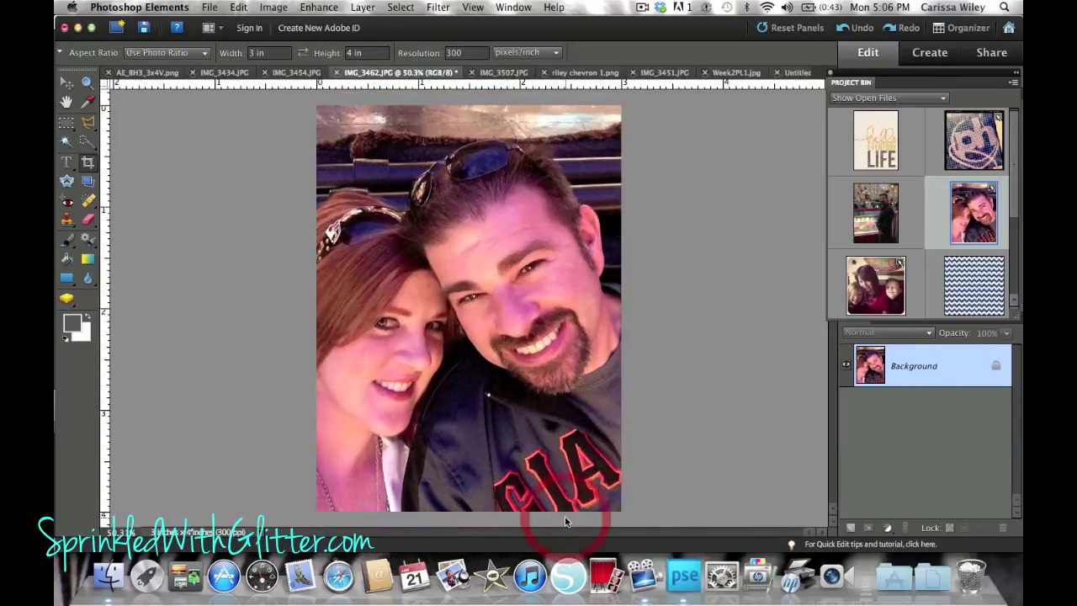
{"action": "scroll", "coordinate": [871, 210], "scroll_direction": "down", "scroll_amount": 3}
Step: Open IMG_3454.JPG and crop it to 3 x 4 inches around the man
{"action": "double_click", "coordinate": [870, 179]}
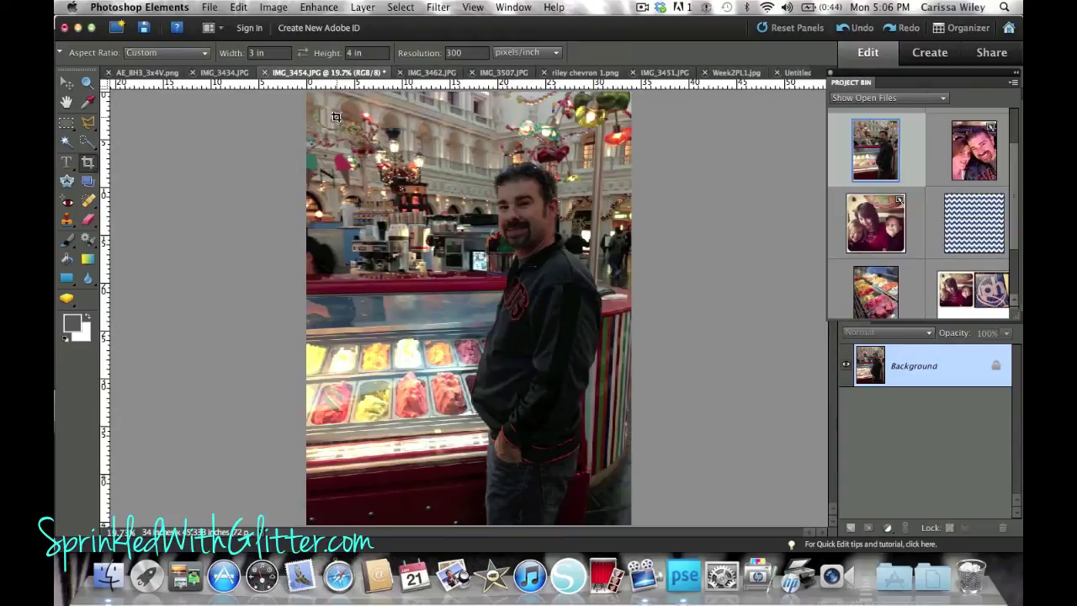
{"action": "left_click_drag", "start_coordinate": [454, 313], "coordinate": [609, 502]}
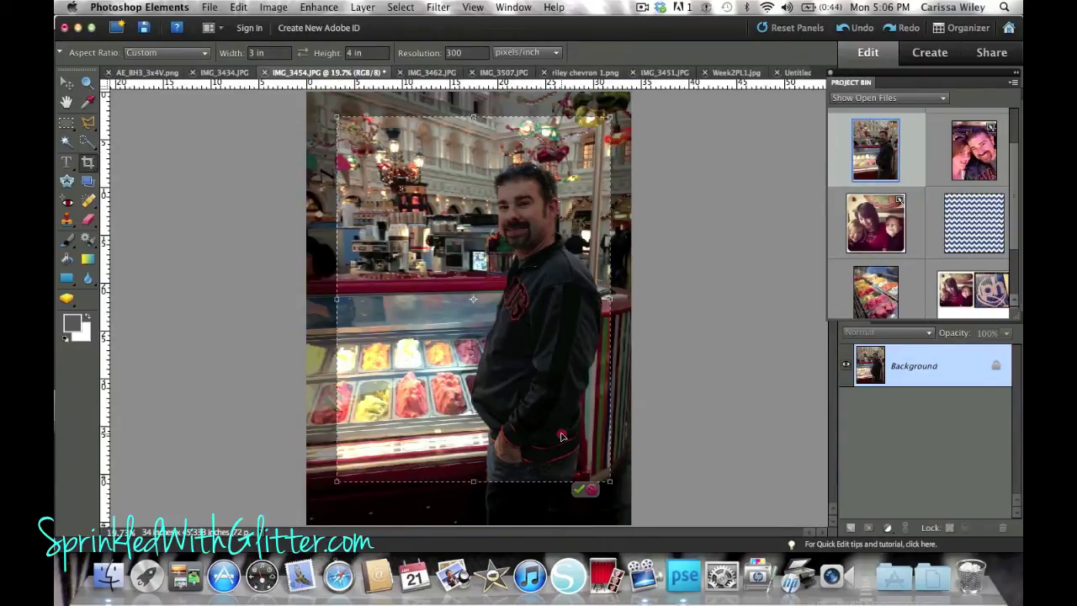
{"action": "left_click_drag", "start_coordinate": [560, 436], "coordinate": [556, 435]}
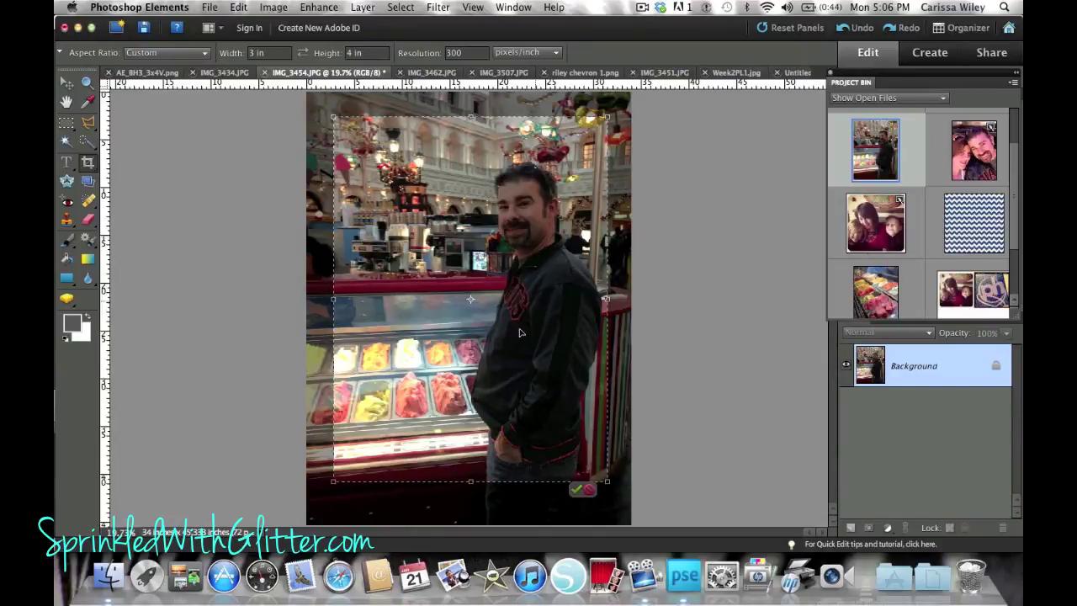
{"action": "left_click", "coordinate": [577, 489]}
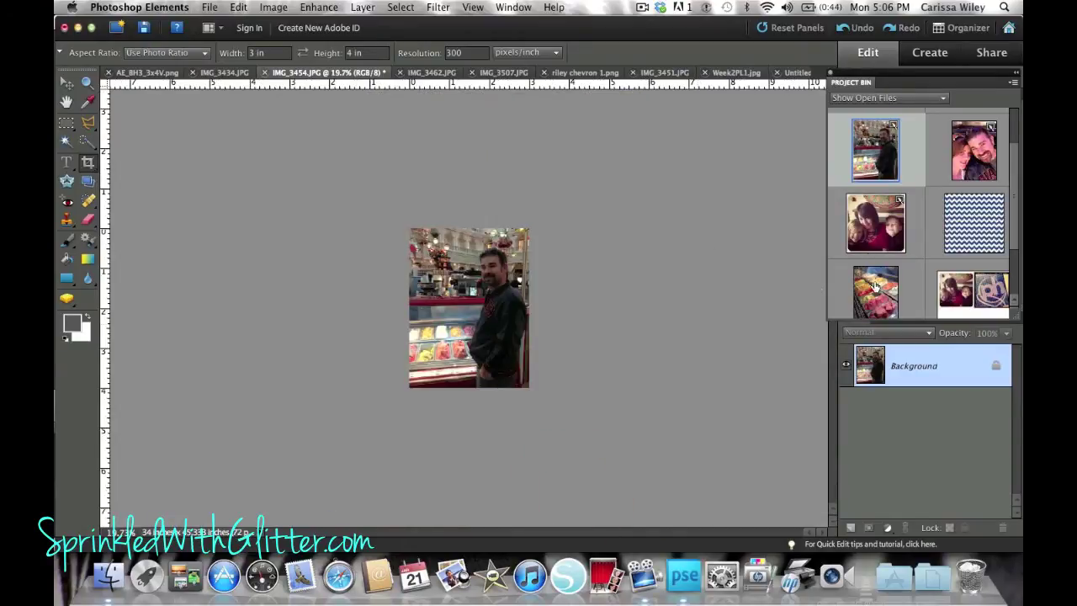
Step: Crop the gelato photo IMG_3451.JPG to 3 x 4 inches, then show the Untitled canvas
{"action": "scroll", "coordinate": [920, 269], "scroll_direction": "down", "scroll_amount": 2}
{"action": "left_click", "coordinate": [875, 223]}
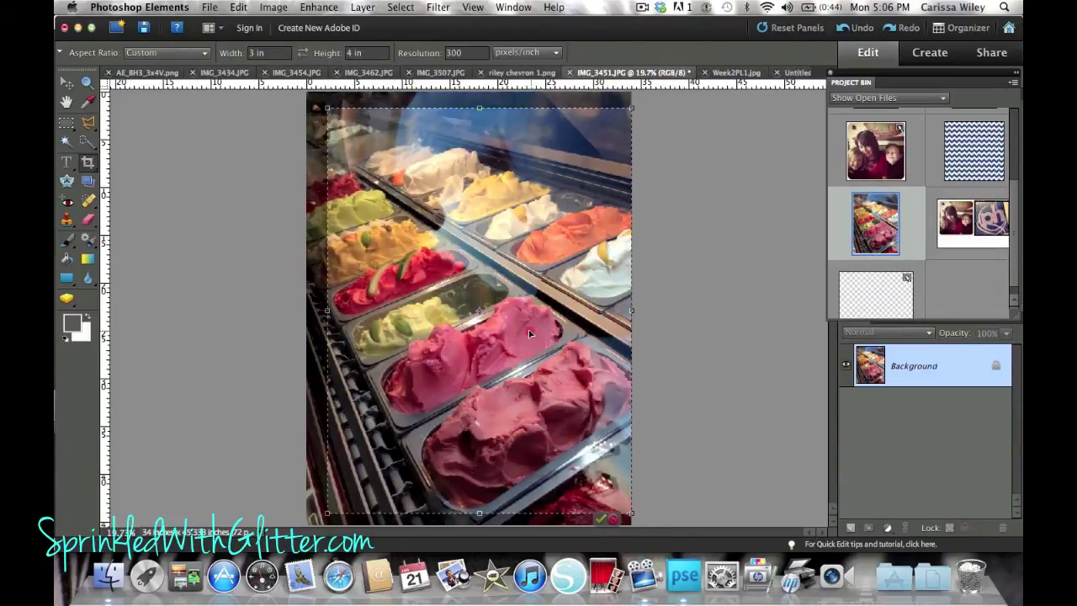
{"action": "left_click_drag", "start_coordinate": [532, 332], "coordinate": [515, 326]}
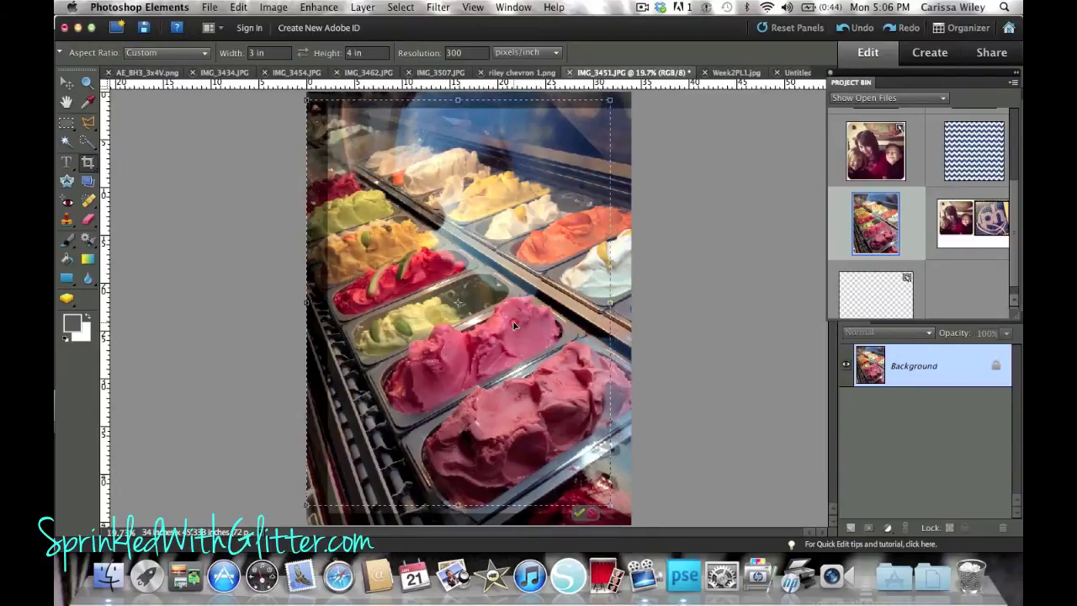
{"action": "left_click_drag", "start_coordinate": [609, 501], "coordinate": [623, 518]}
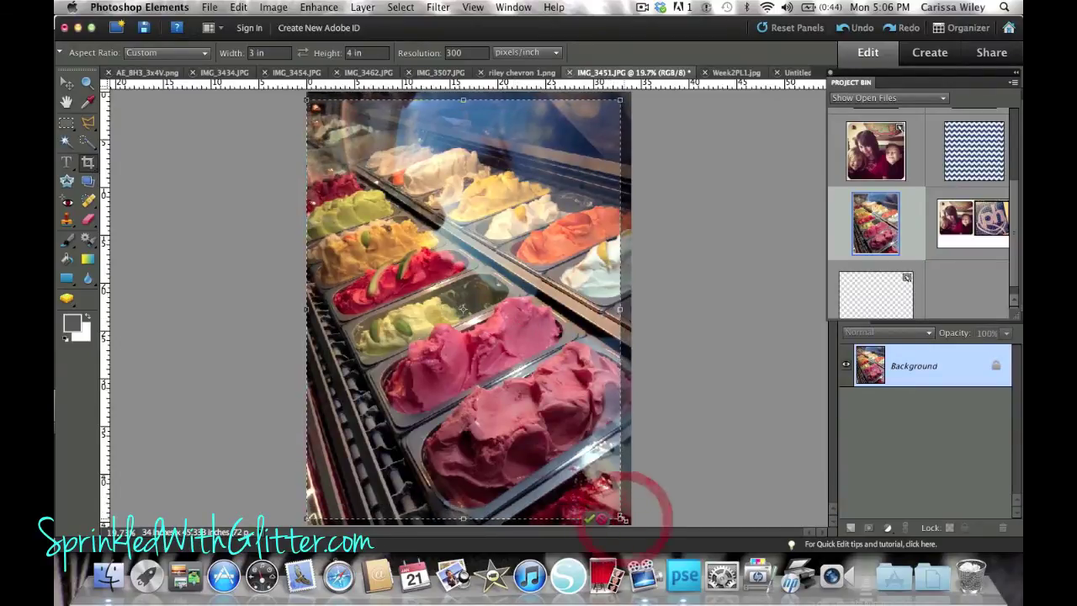
{"action": "left_click", "coordinate": [580, 511]}
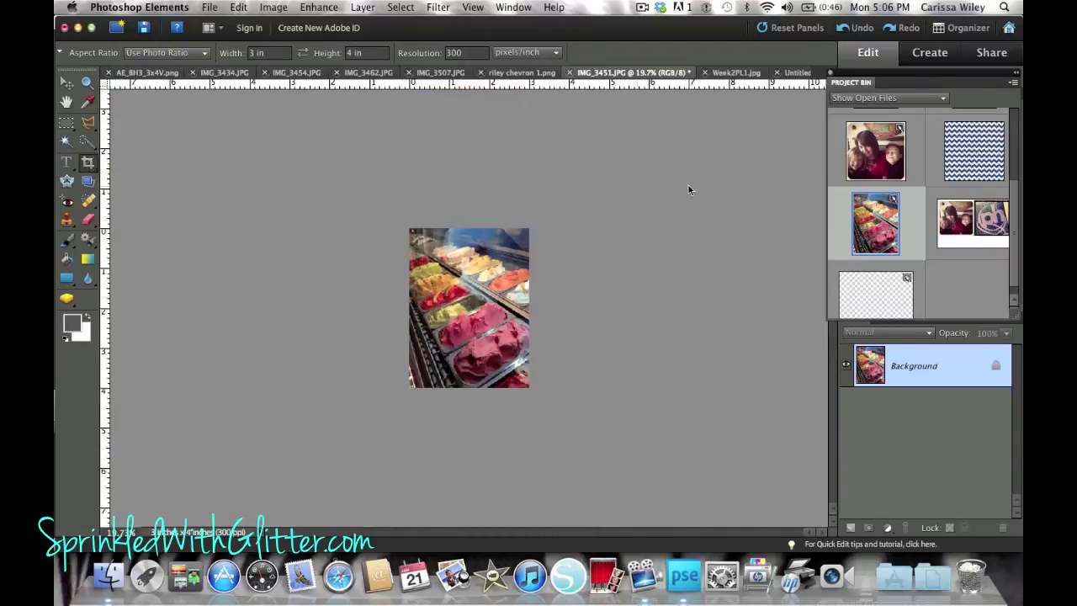
{"action": "left_click", "coordinate": [887, 296]}
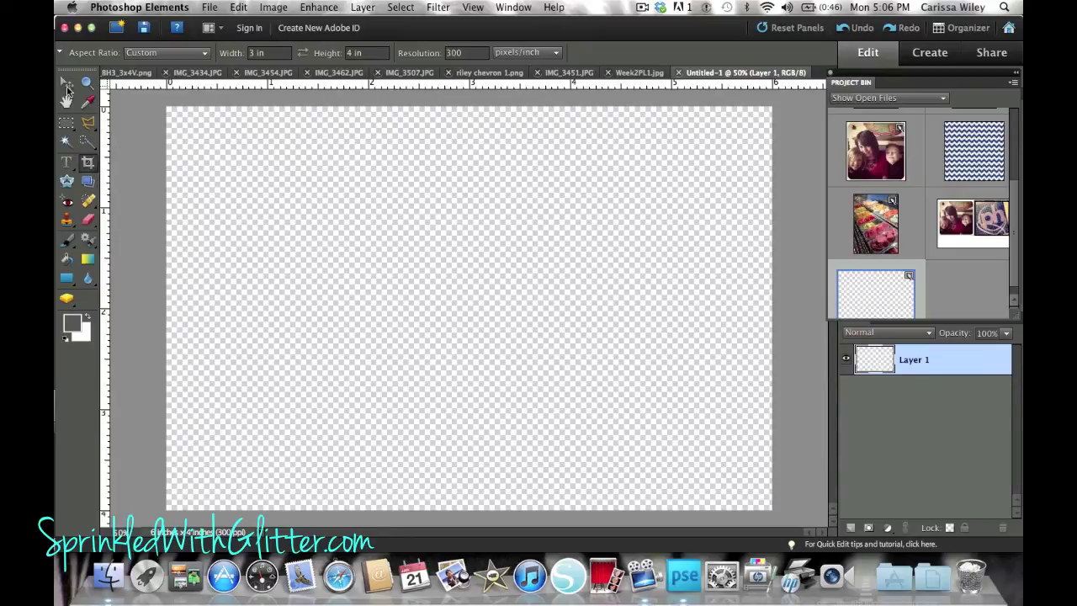
Step: With the Move tool, place IMG_3451 on the canvas's left half and IMG_3462 on the right
{"action": "left_click", "coordinate": [67, 85]}
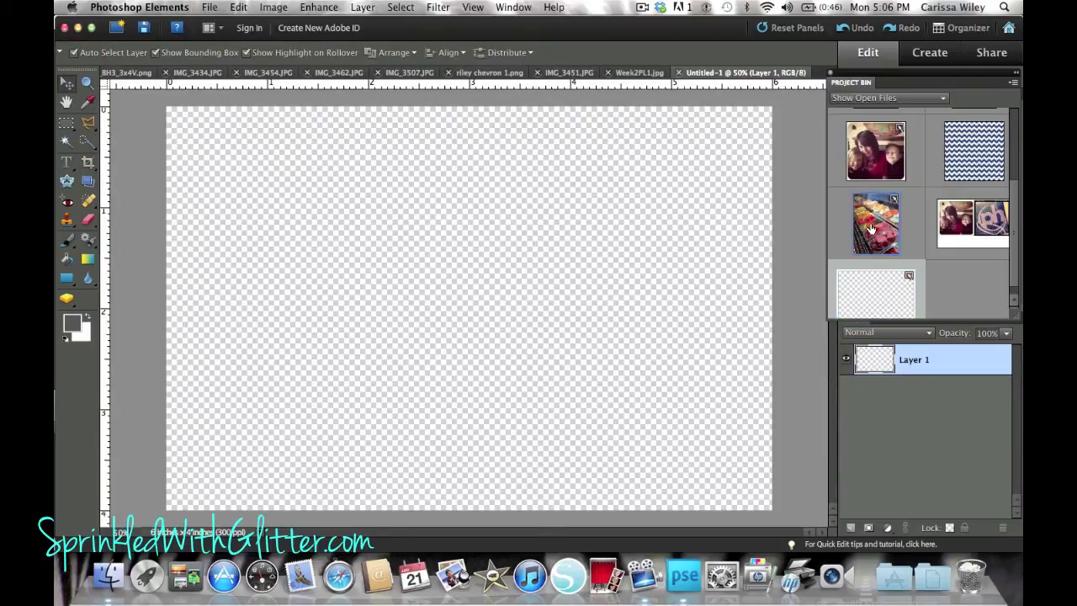
{"action": "left_click_drag", "start_coordinate": [871, 227], "coordinate": [256, 269]}
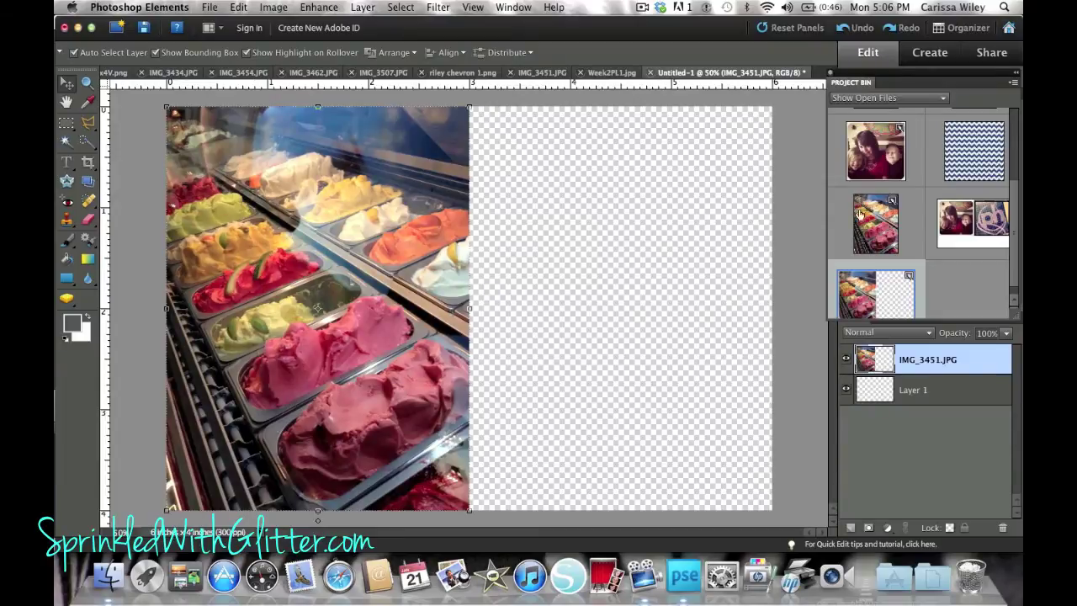
{"action": "scroll", "coordinate": [942, 220], "scroll_direction": "up", "scroll_amount": 3}
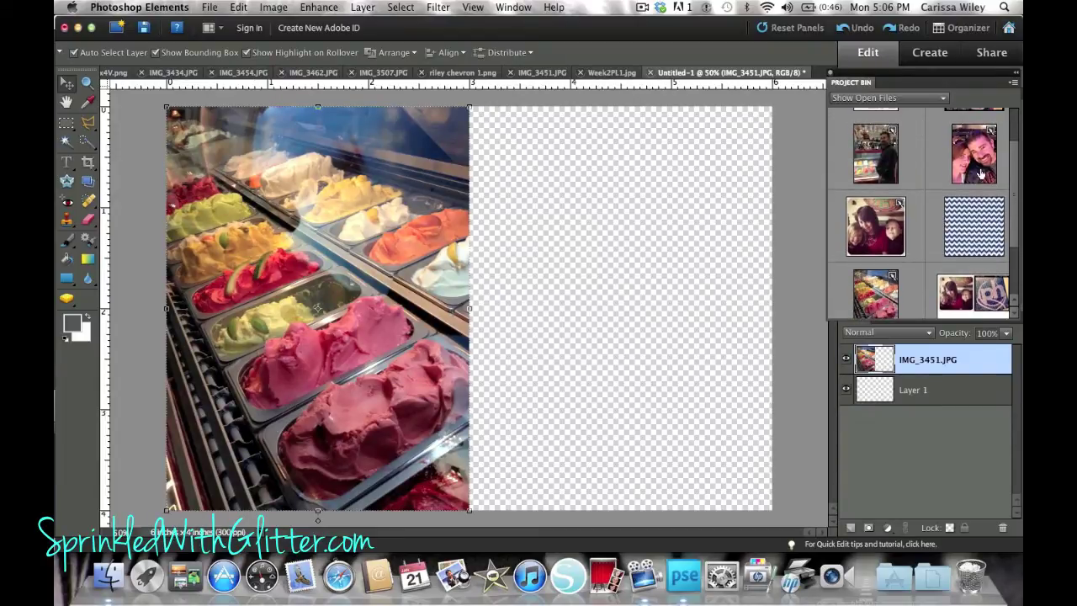
{"action": "left_click_drag", "start_coordinate": [980, 173], "coordinate": [687, 264]}
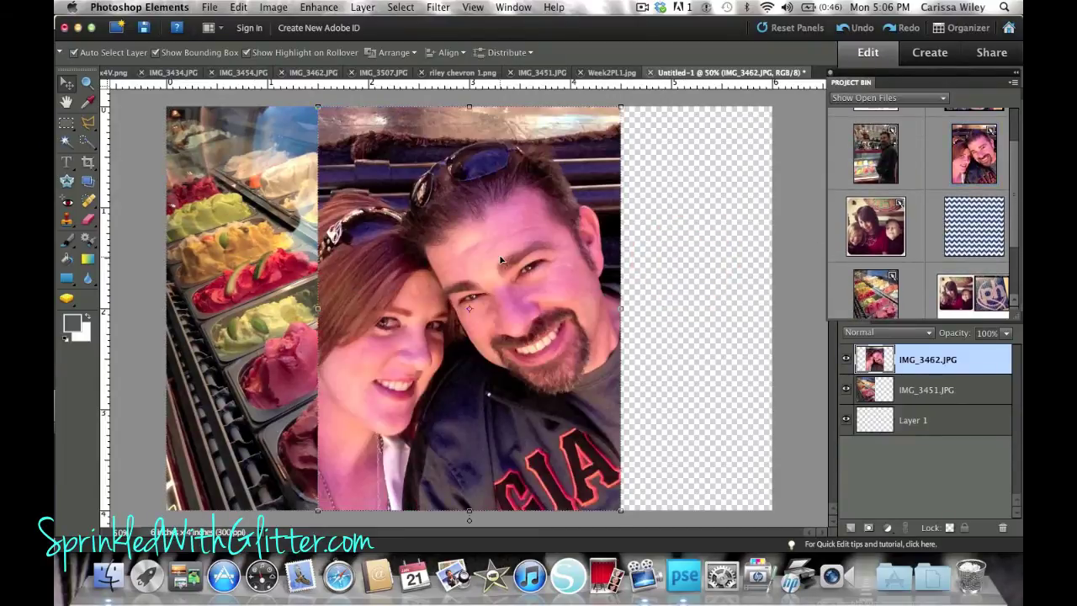
{"action": "left_click_drag", "start_coordinate": [501, 260], "coordinate": [651, 253]}
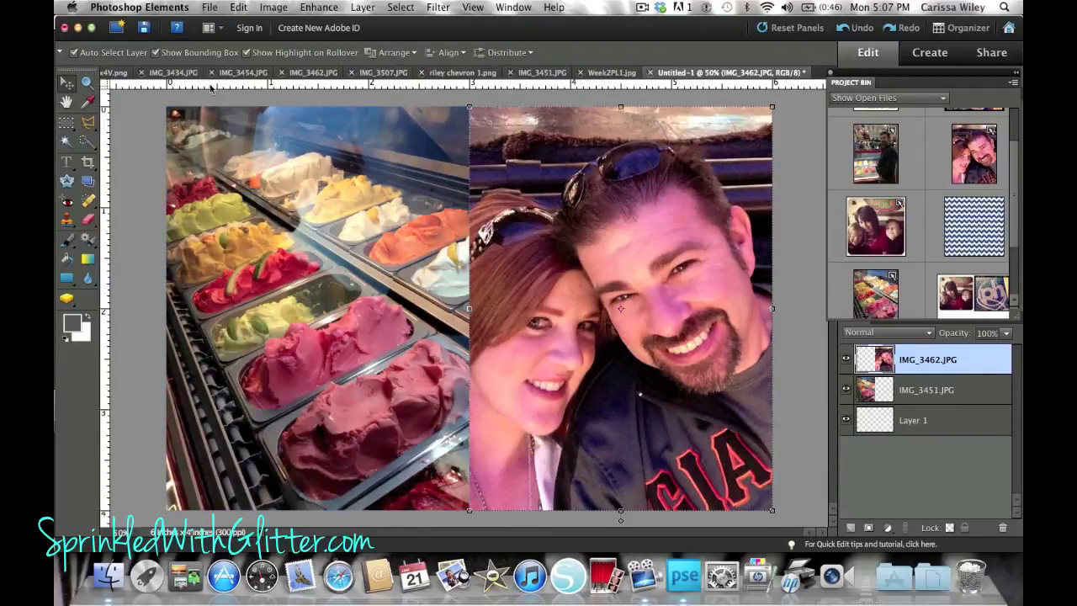
Step: Flatten the collage and save it to the Desktop as week2PL2.jpg at maximum JPEG quality
{"action": "left_click", "coordinate": [363, 7]}
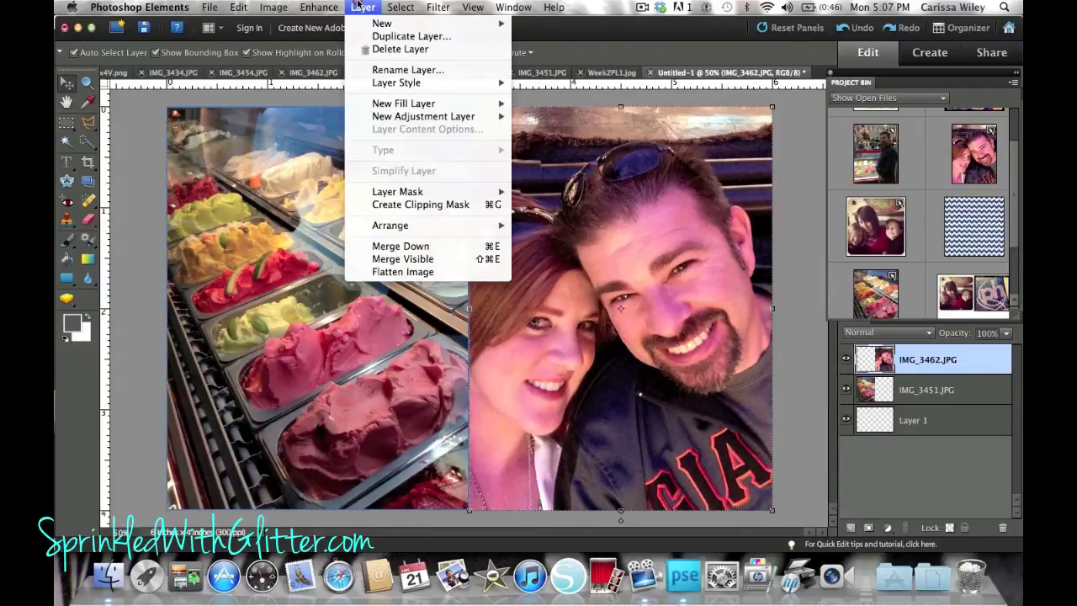
{"action": "left_click", "coordinate": [396, 273]}
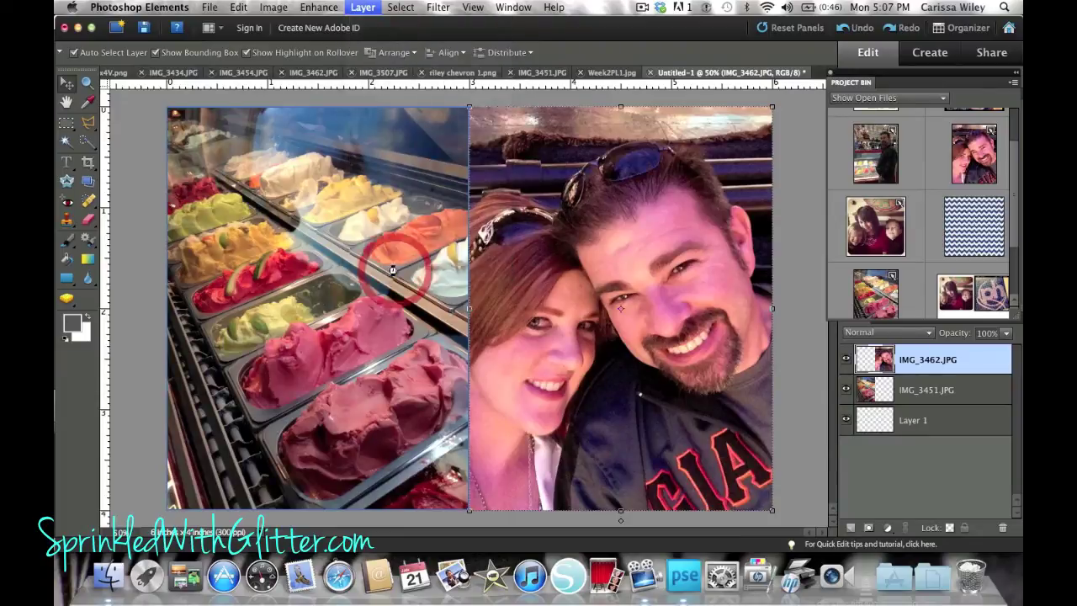
{"action": "left_click", "coordinate": [210, 7]}
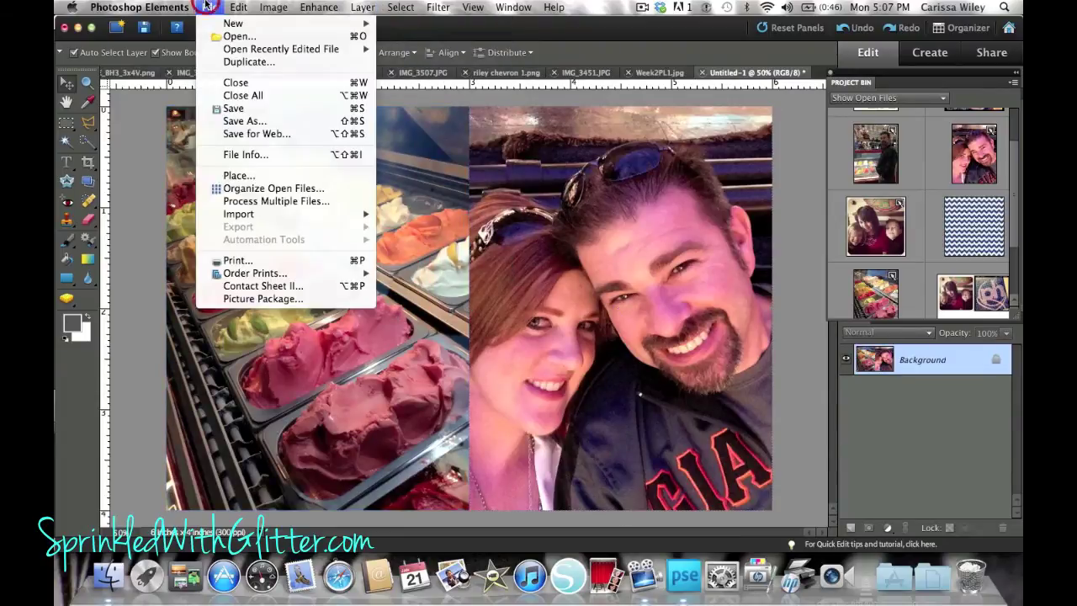
{"action": "left_click", "coordinate": [226, 108]}
{"action": "type", "text": "we"}
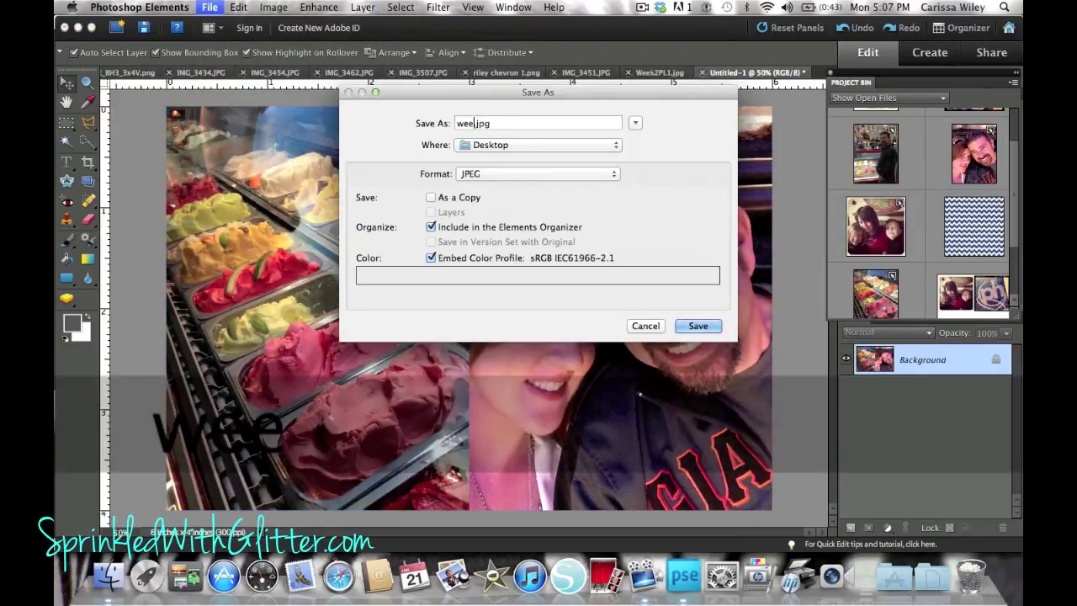
{"action": "type", "text": "ek2"}
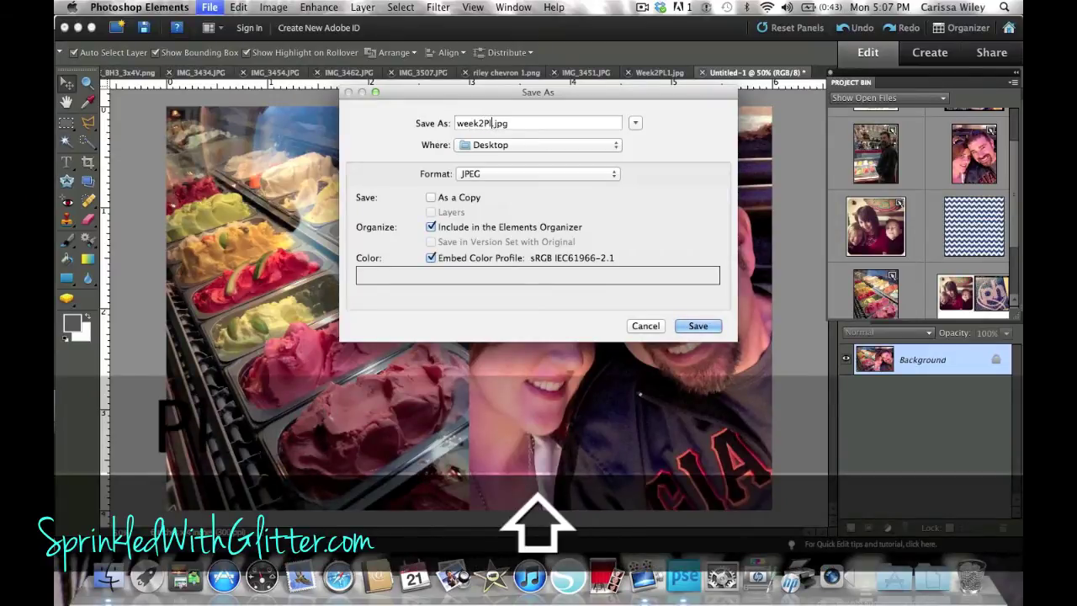
{"action": "type", "text": "PL"}
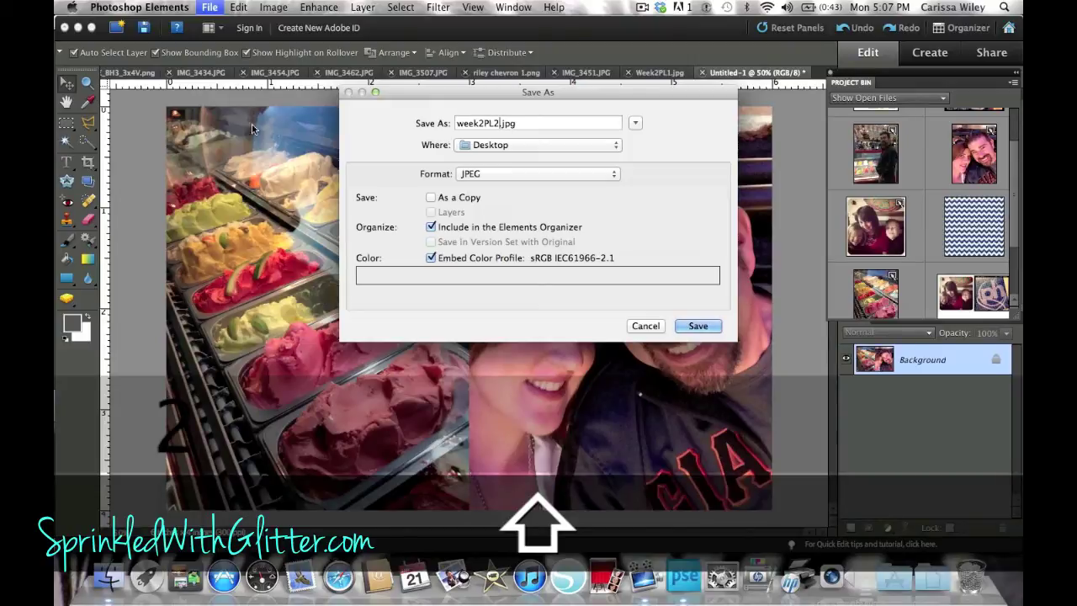
{"action": "type", "text": "2"}
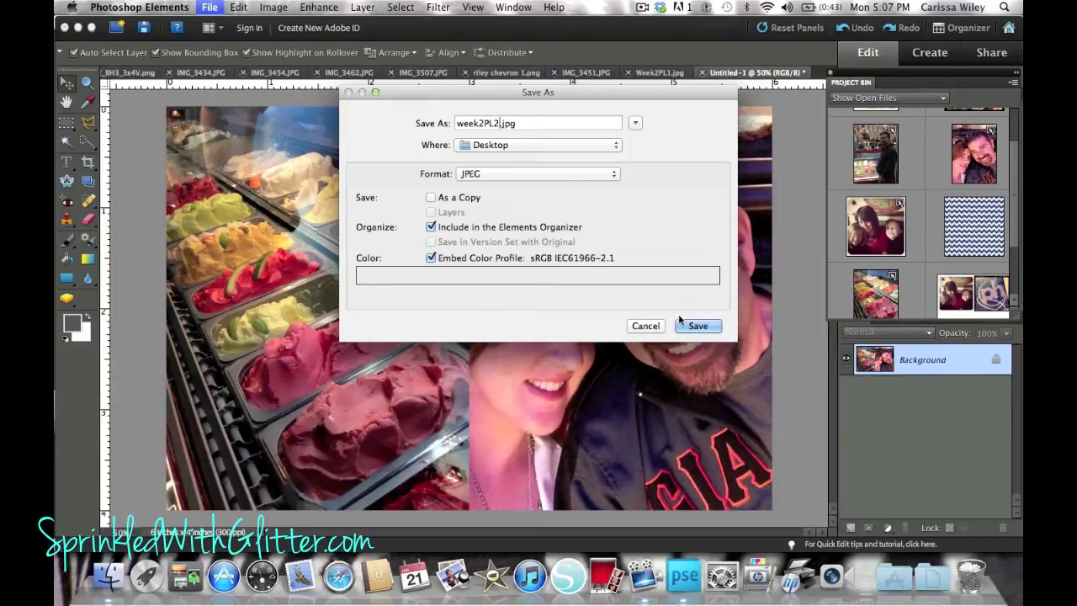
{"action": "left_click", "coordinate": [694, 326]}
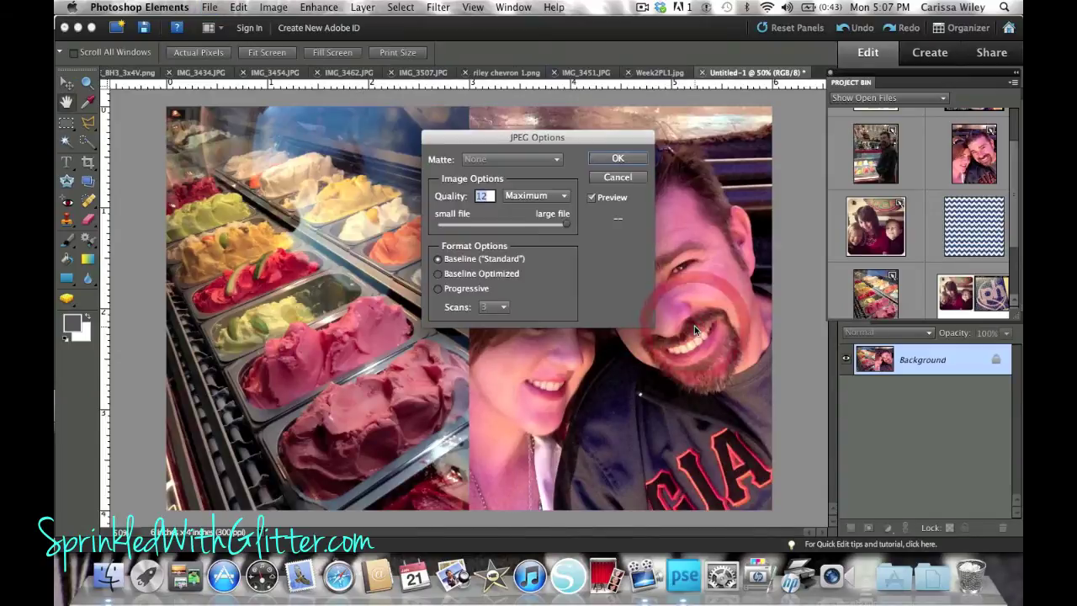
{"action": "left_click", "coordinate": [630, 156]}
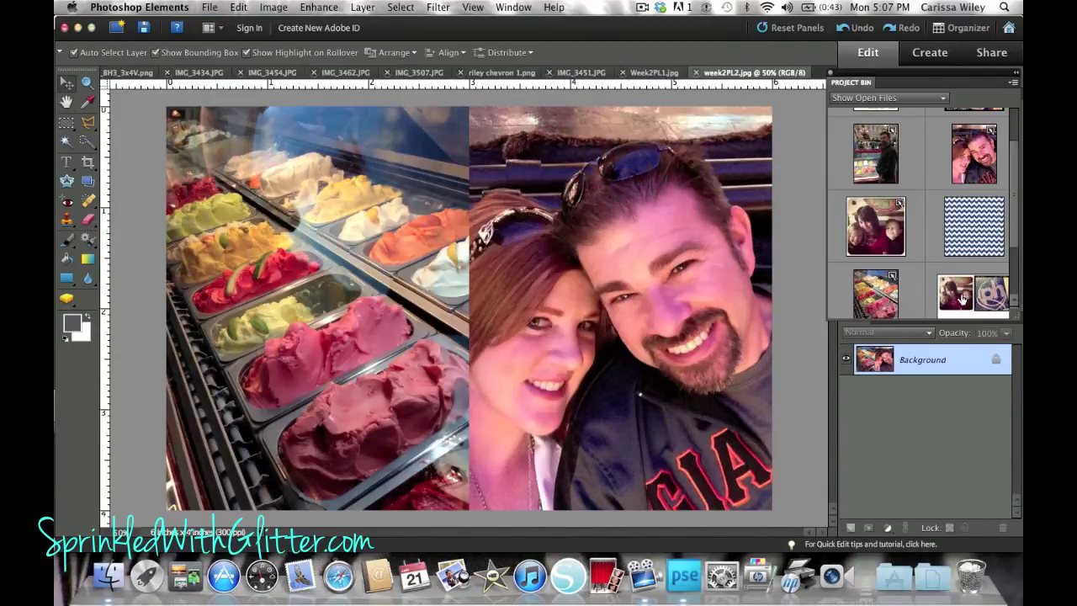
{"action": "scroll", "coordinate": [951, 259], "scroll_direction": "down", "scroll_amount": 3}
{"action": "scroll", "coordinate": [952, 260], "scroll_direction": "up", "scroll_amount": 4}
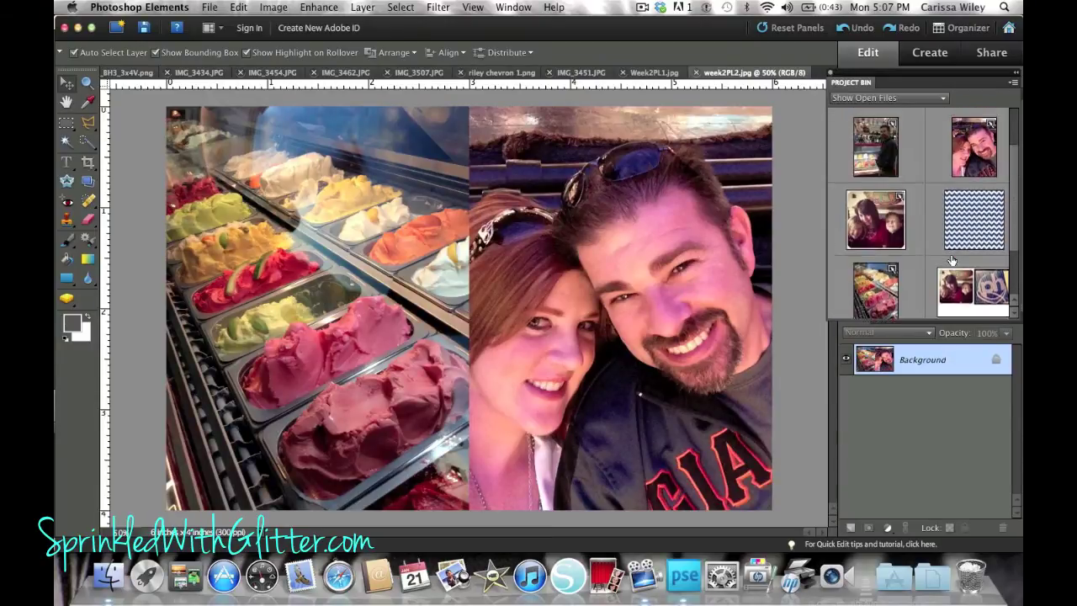
{"action": "scroll", "coordinate": [951, 260], "scroll_direction": "down", "scroll_amount": 1}
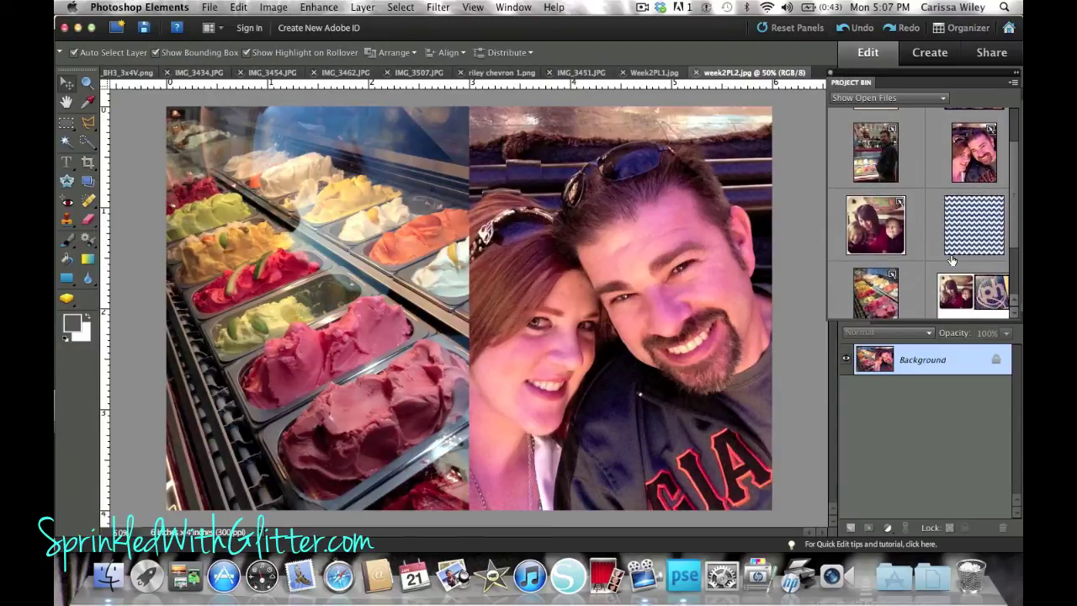
{"action": "left_click", "coordinate": [209, 7]}
Step: Create a transparent 6 x 4 inch, 300 ppi canvas and drag IMG_3454 onto its left half
{"action": "mouse_move", "coordinate": [213, 23]}
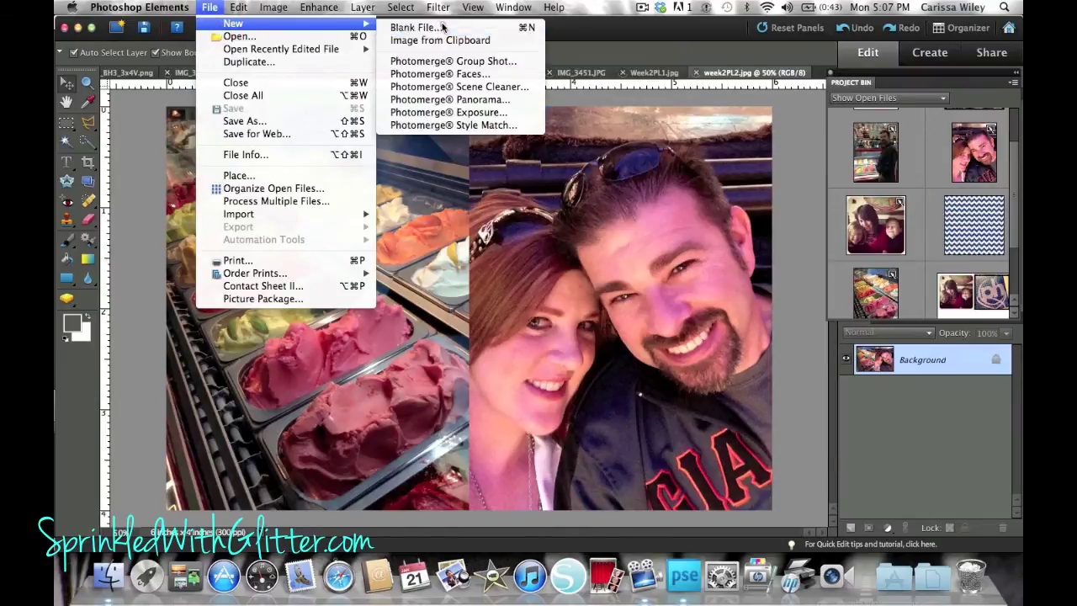
{"action": "left_click", "coordinate": [442, 27]}
{"action": "left_click", "coordinate": [585, 221]}
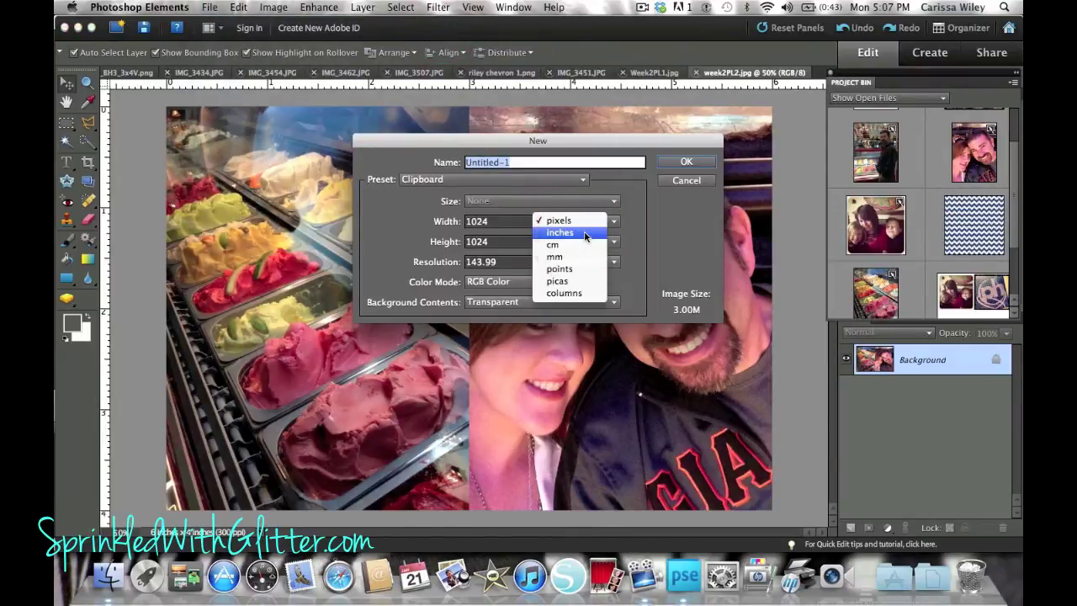
{"action": "left_click", "coordinate": [580, 231]}
{"action": "type", "text": "6"}
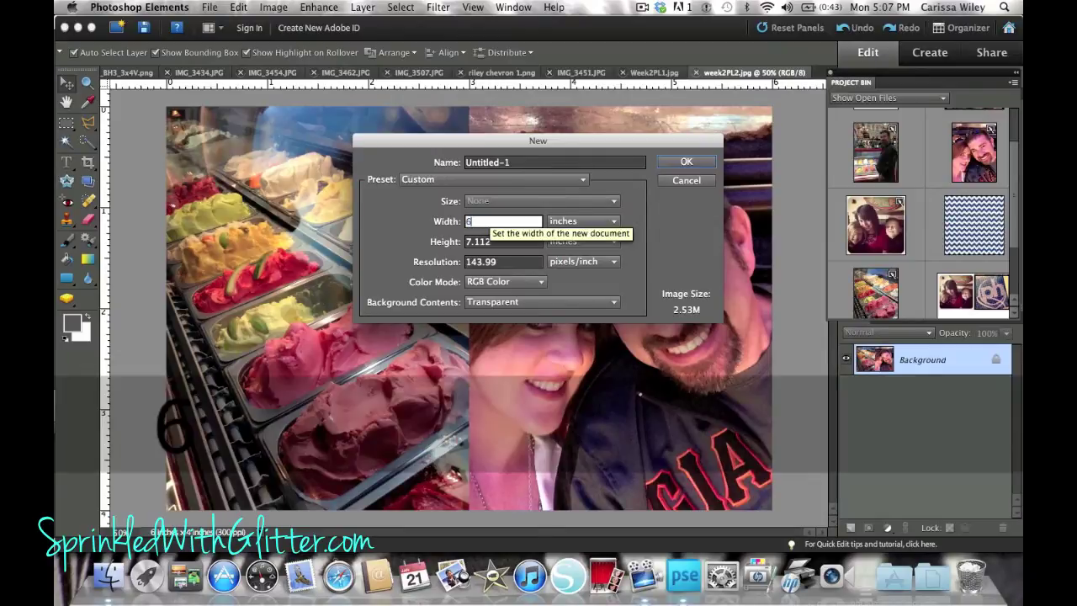
{"action": "key", "text": "Tab"}
{"action": "type", "text": "4"}
{"action": "key", "text": "Tab"}
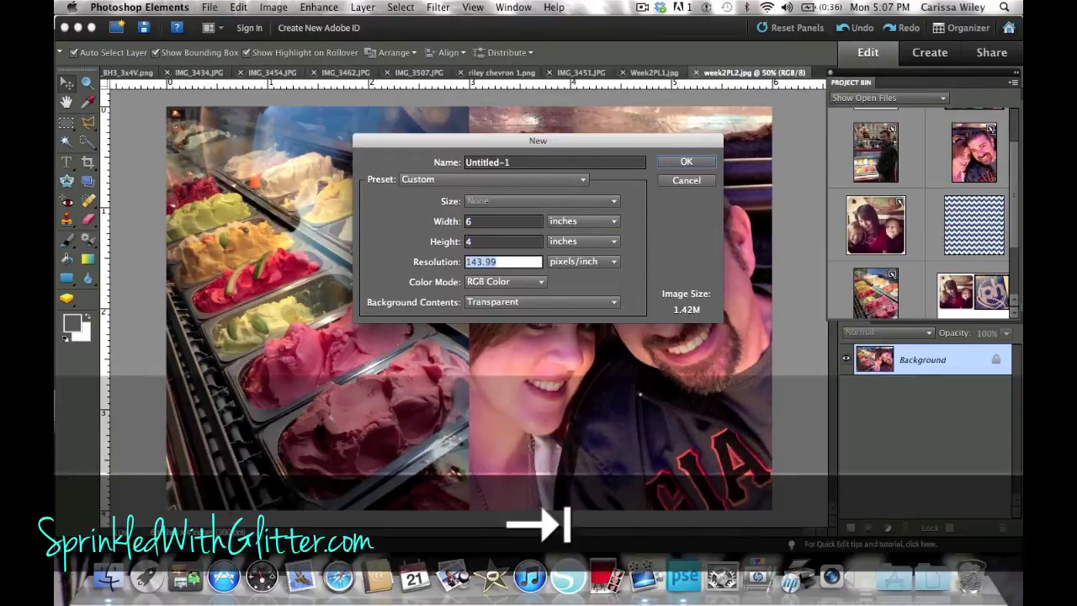
{"action": "type", "text": "300"}
{"action": "key", "text": "Tab"}
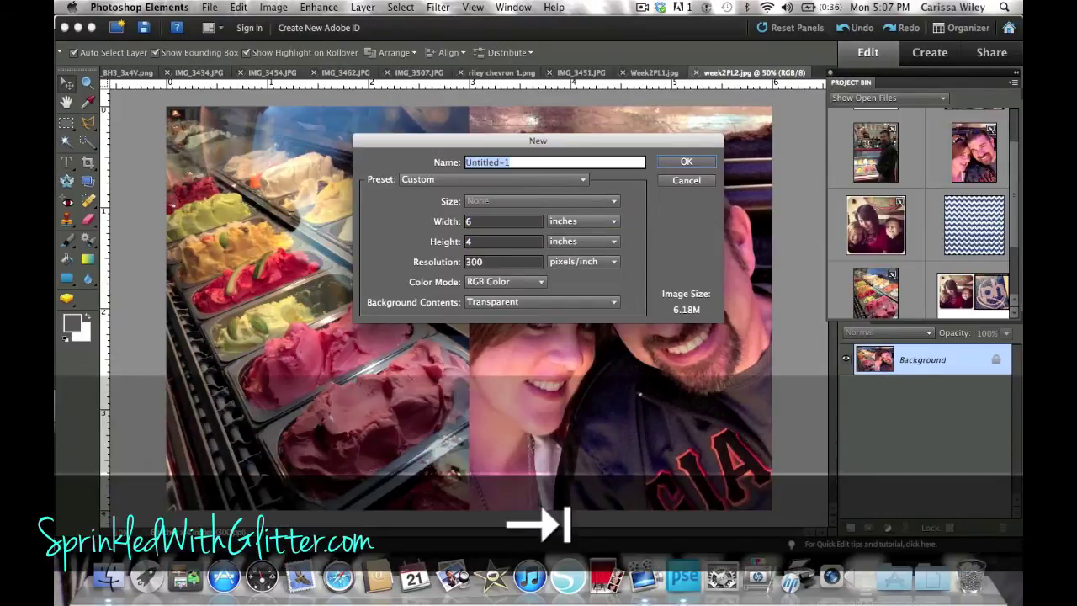
{"action": "left_click", "coordinate": [690, 163]}
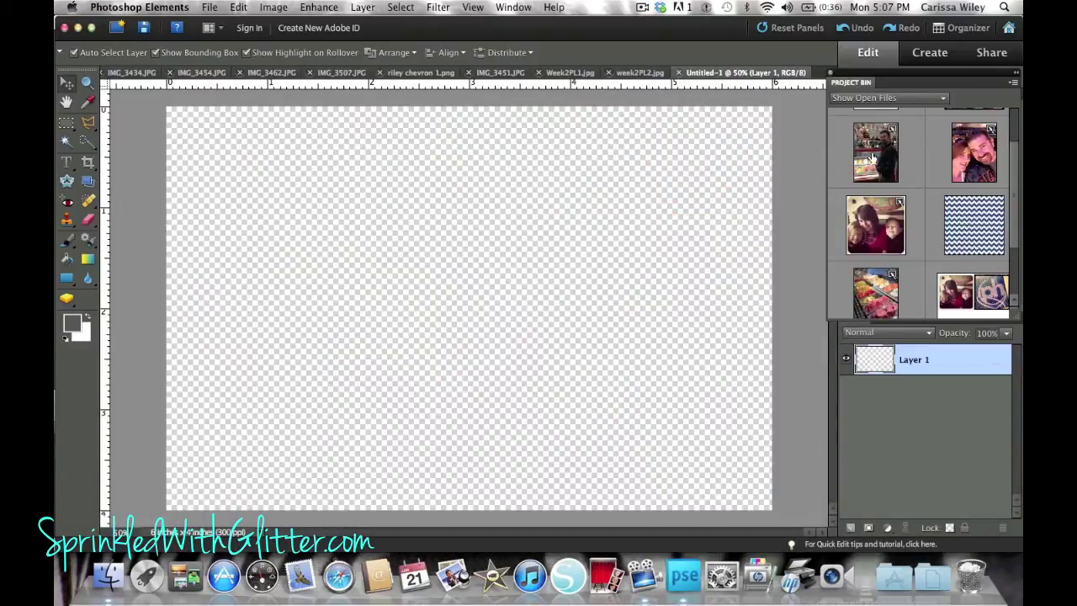
{"action": "left_click_drag", "start_coordinate": [872, 158], "coordinate": [355, 242]}
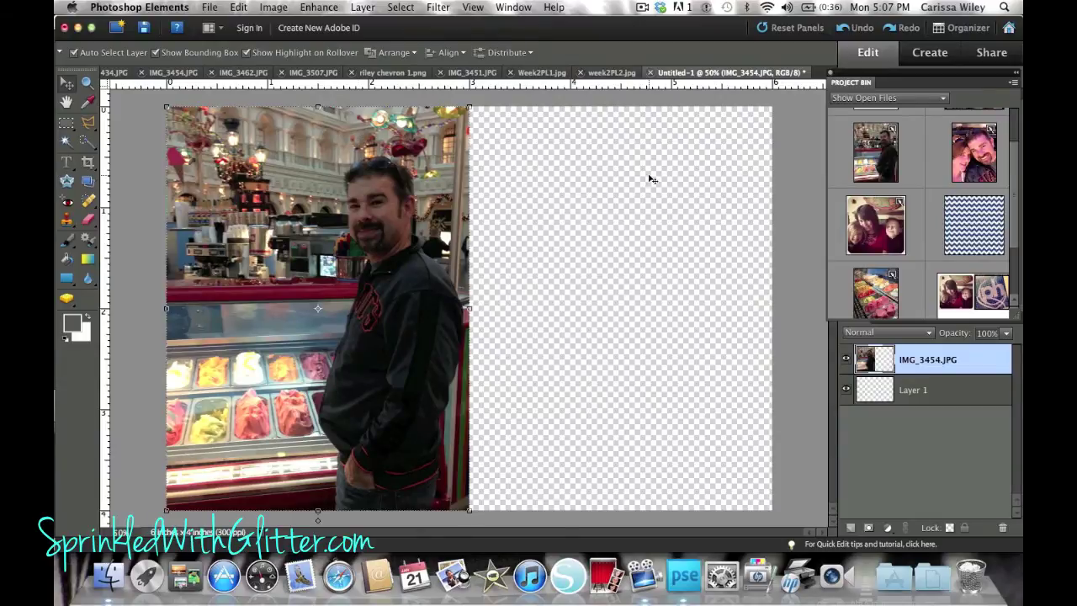
Step: Open riley chevron 1.png and crop it to a 3 x 4 inch piece
{"action": "double_click", "coordinate": [973, 216]}
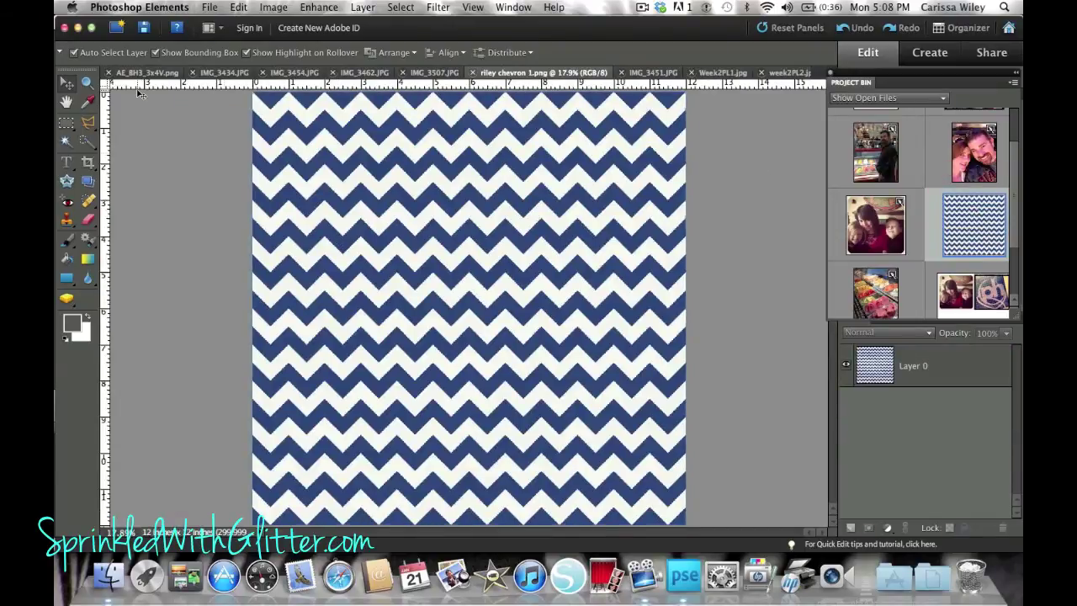
{"action": "left_click", "coordinate": [87, 164]}
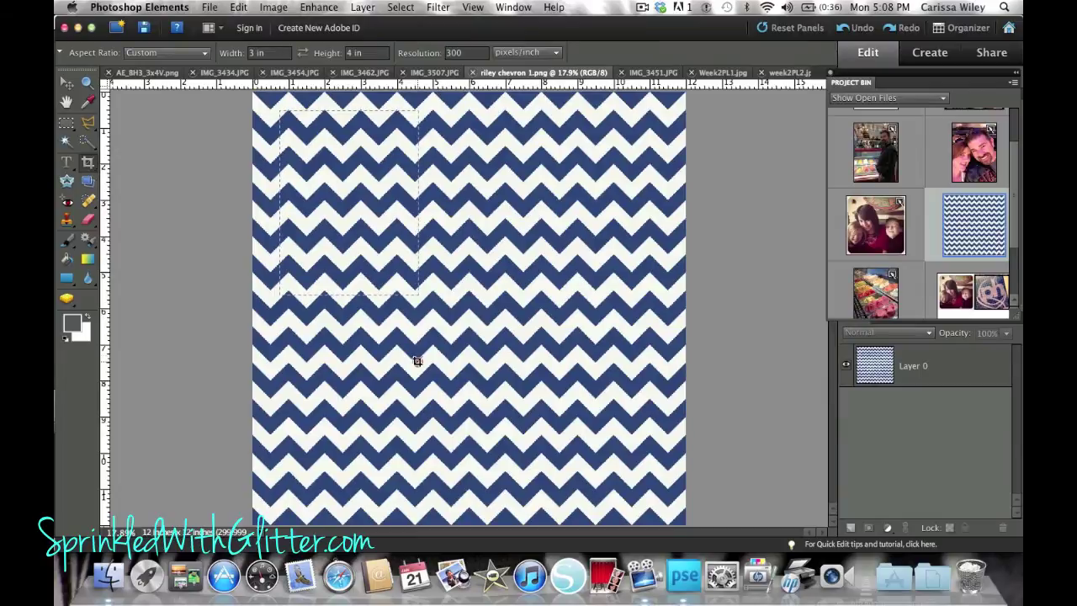
{"action": "left_click", "coordinate": [462, 430]}
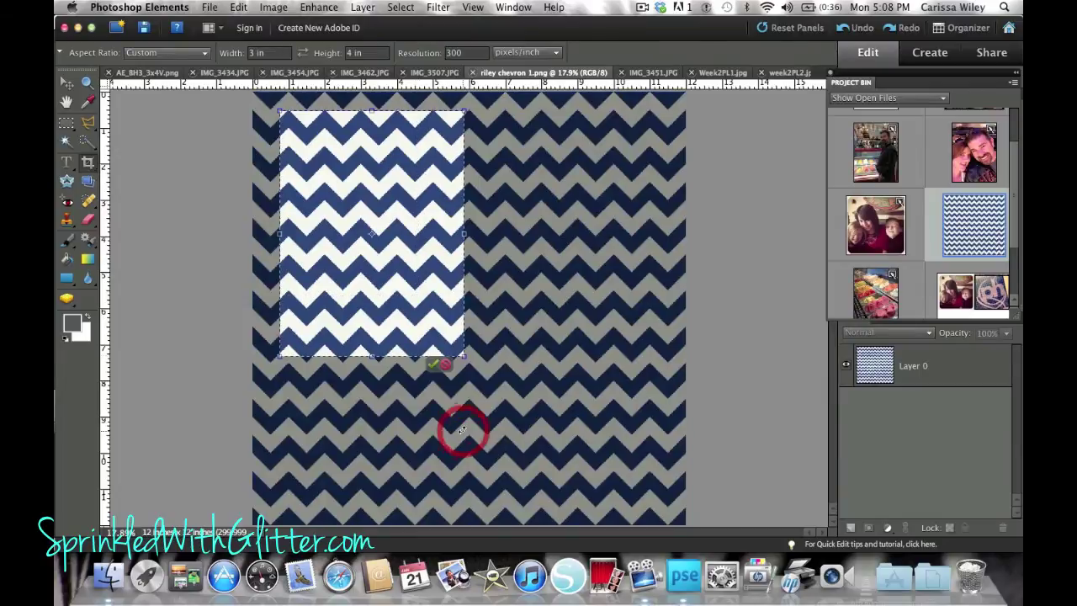
{"action": "left_click", "coordinate": [427, 363]}
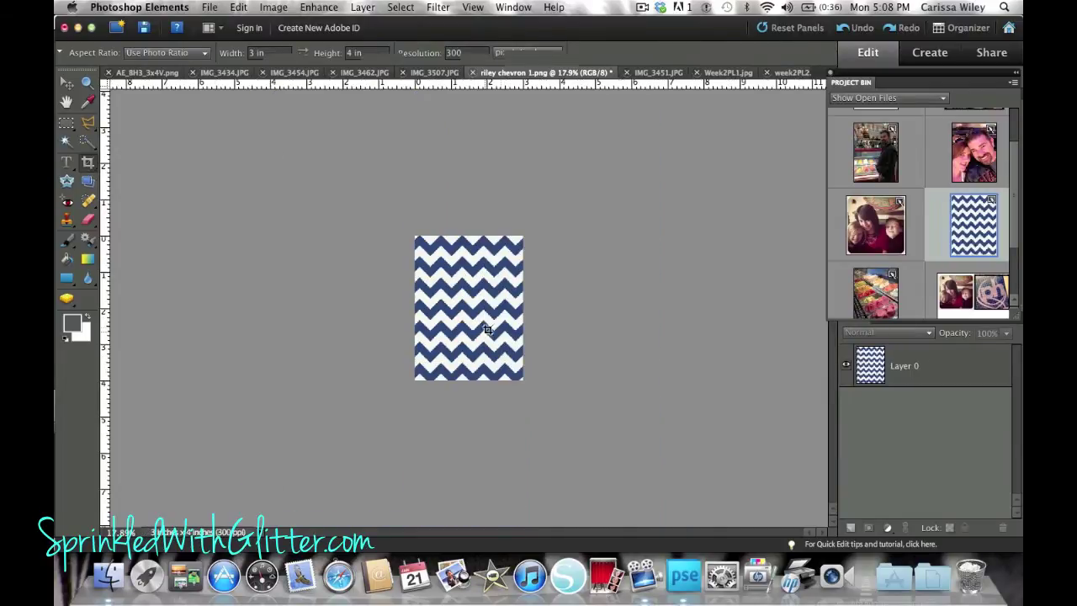
Step: Drag the cropped chevron onto Untitled-1's right half beside the man's photo
{"action": "left_click", "coordinate": [66, 84]}
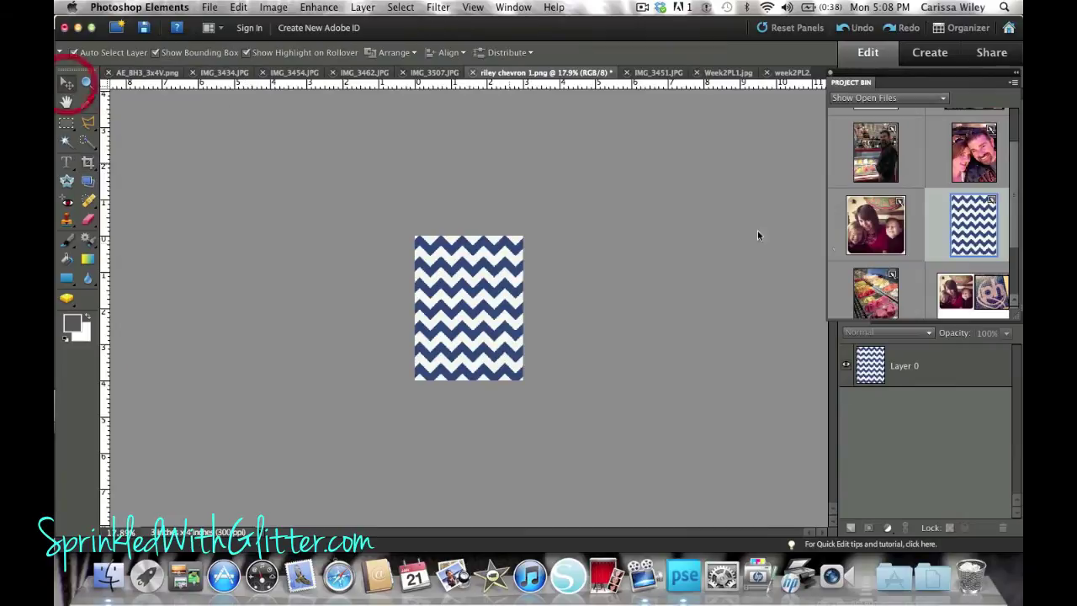
{"action": "scroll", "coordinate": [964, 223], "scroll_direction": "down", "scroll_amount": 3}
{"action": "double_click", "coordinate": [989, 296]}
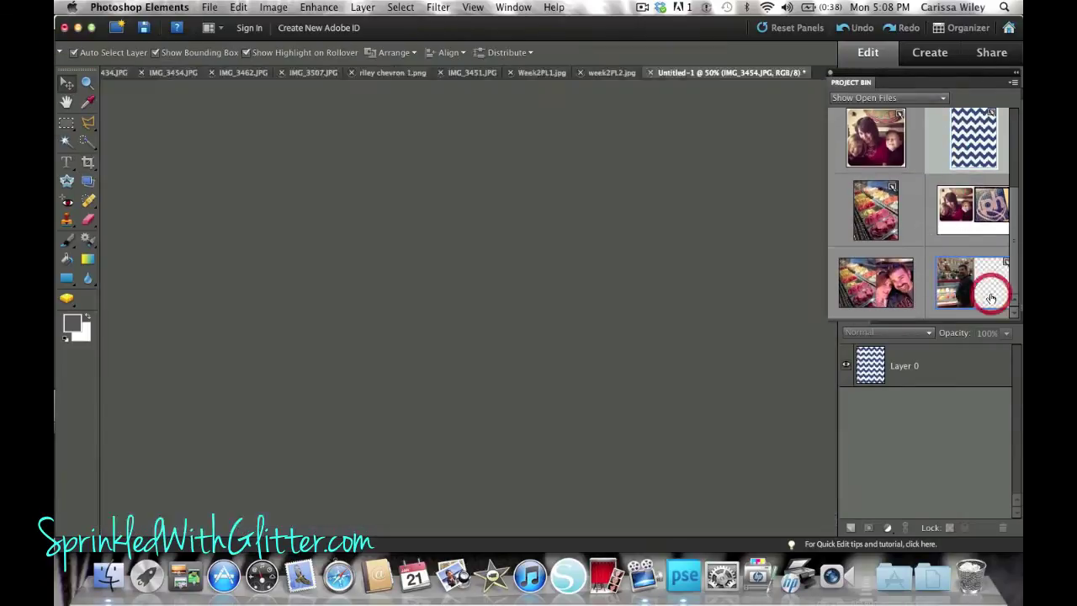
{"action": "left_click_drag", "start_coordinate": [989, 151], "coordinate": [681, 246]}
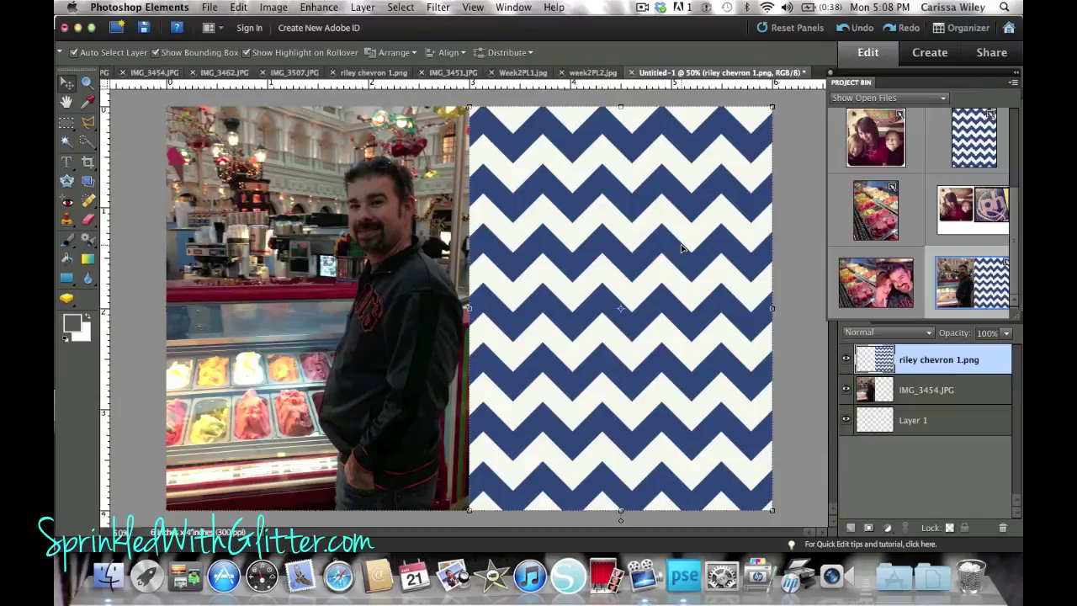
{"action": "right_click", "coordinate": [681, 246]}
Step: Delete the chevron layer from the layout
{"action": "left_click", "coordinate": [645, 222]}
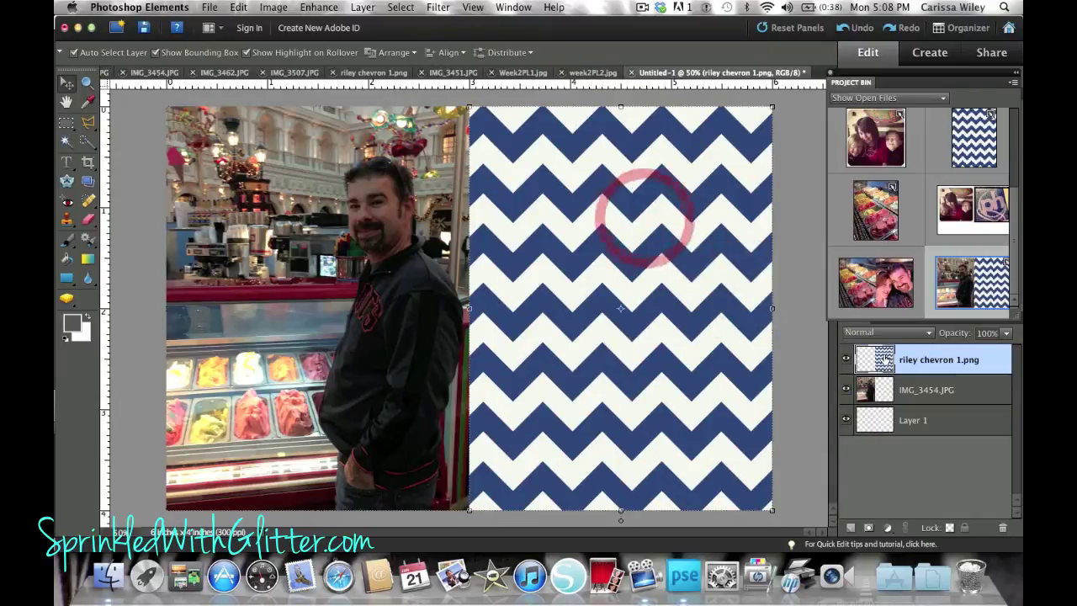
{"action": "key", "text": "Delete"}
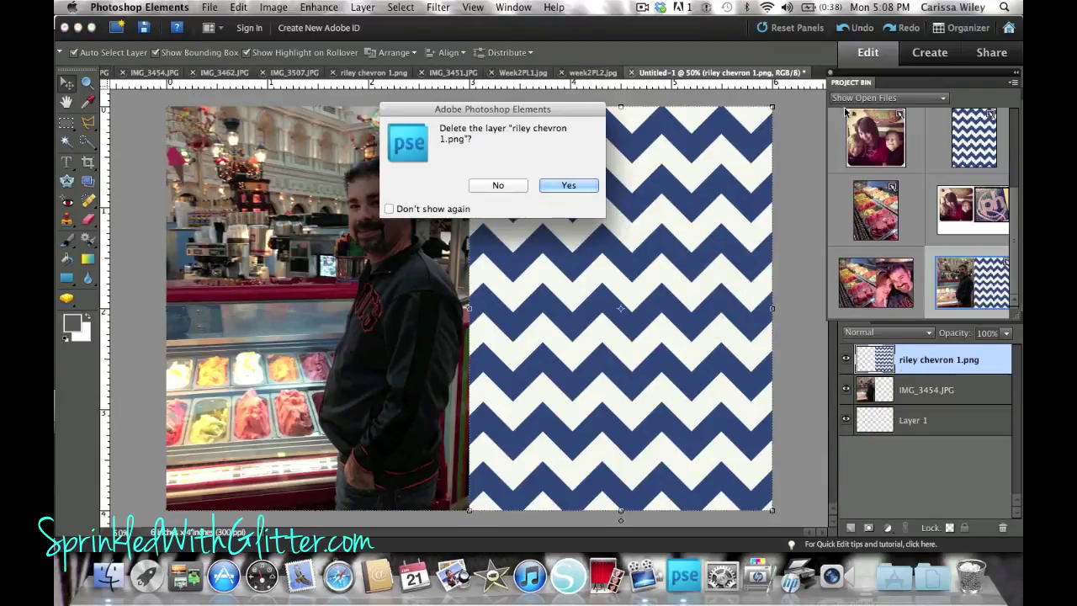
{"action": "left_click", "coordinate": [576, 186]}
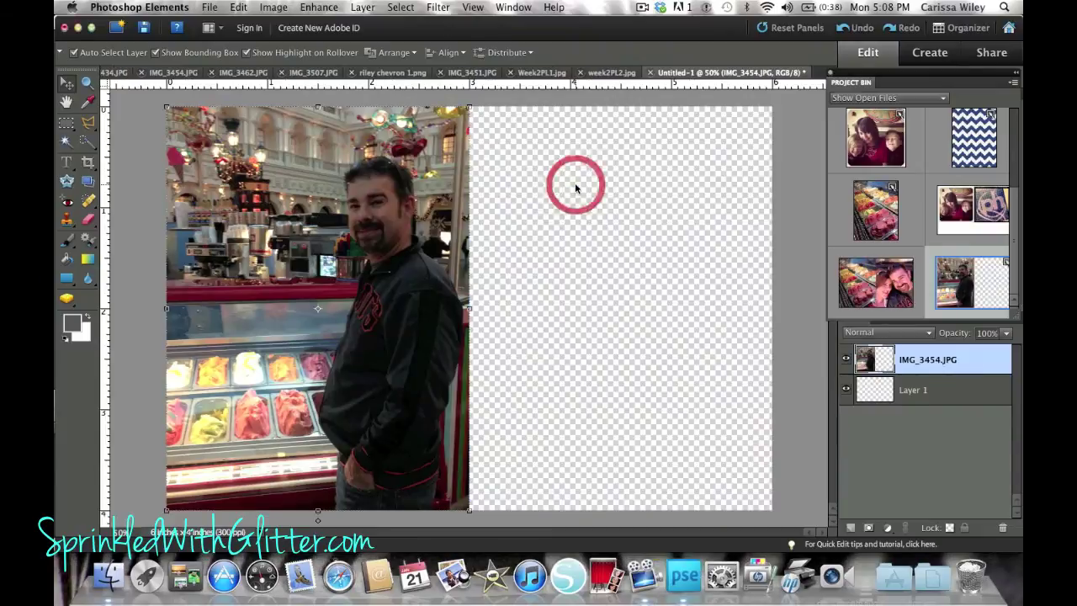
Step: Open AE_BH3_3x4V.png and move the 'hello EVERYDAY LIFE' card onto Untitled-1's right half
{"action": "scroll", "coordinate": [925, 185], "scroll_direction": "up", "scroll_amount": 5}
{"action": "double_click", "coordinate": [871, 138]}
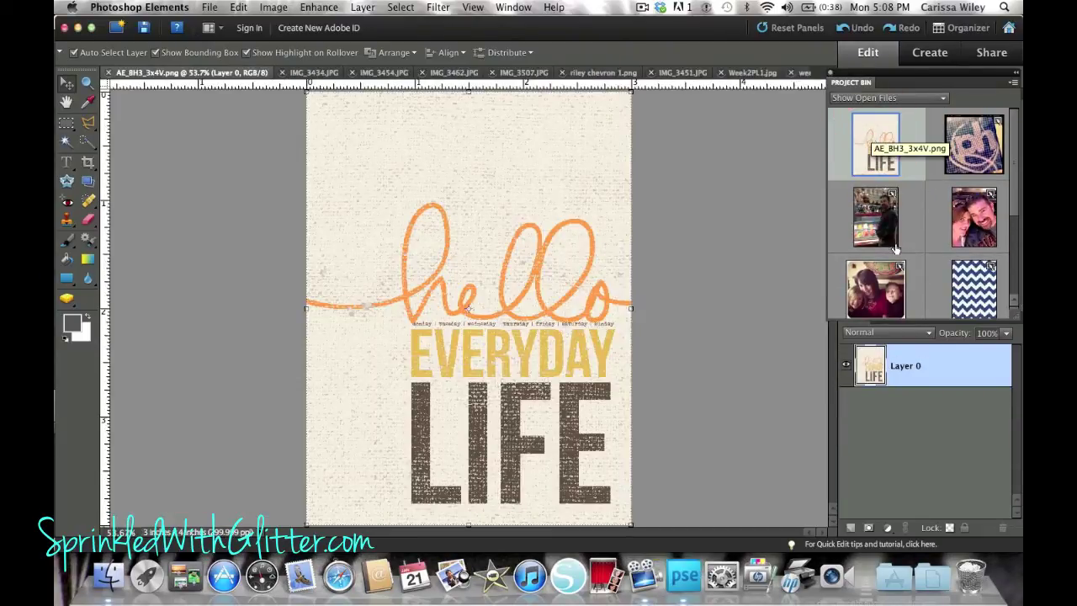
{"action": "scroll", "coordinate": [895, 249], "scroll_direction": "down", "scroll_amount": 4}
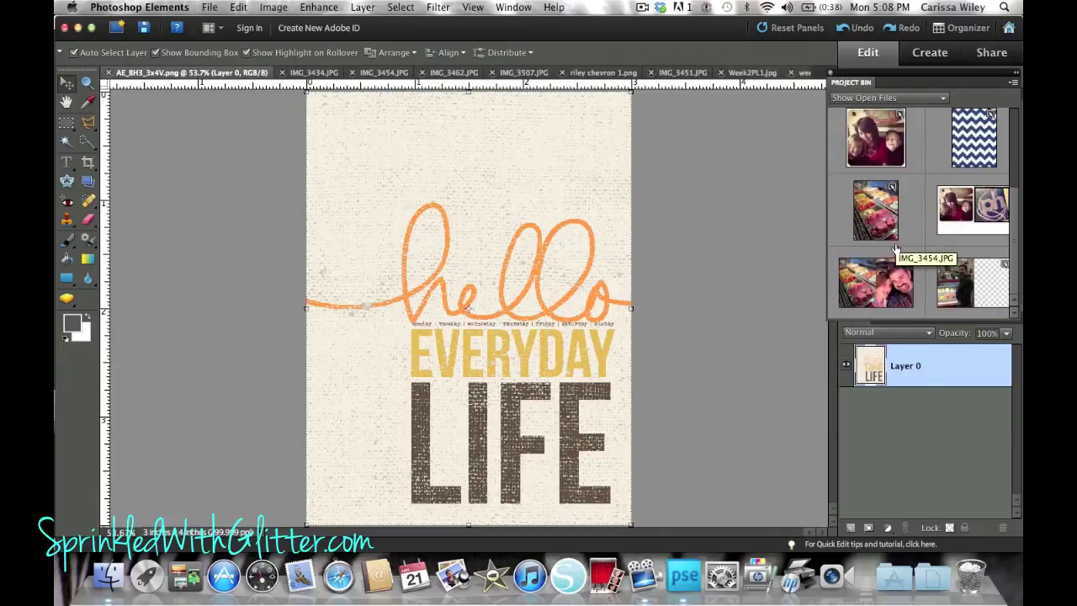
{"action": "double_click", "coordinate": [964, 290]}
{"action": "scroll", "coordinate": [922, 139], "scroll_direction": "up", "scroll_amount": 4}
{"action": "left_click", "coordinate": [881, 135]}
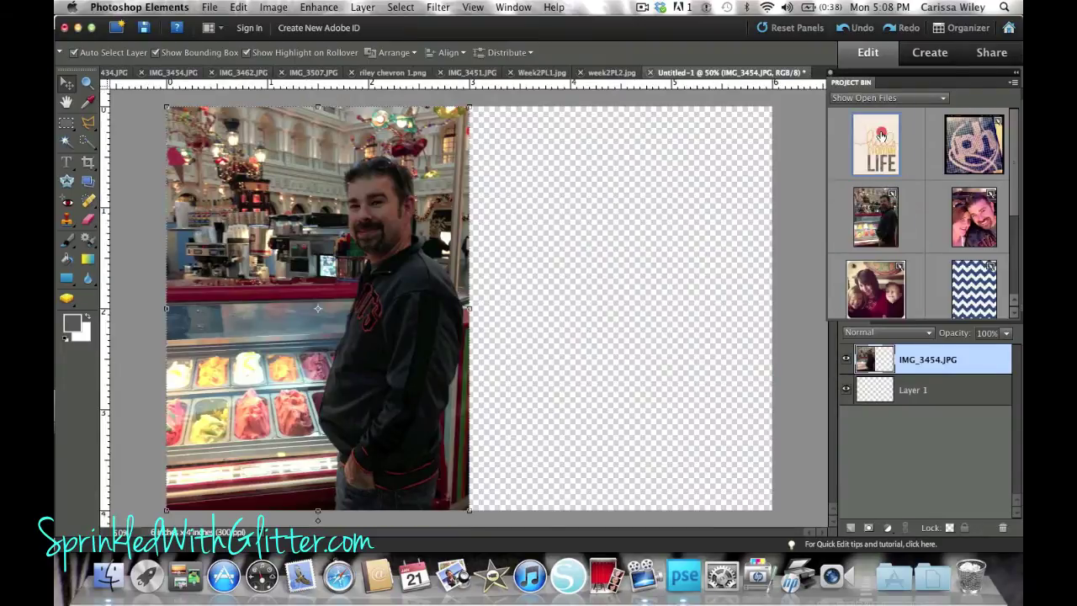
{"action": "left_click_drag", "start_coordinate": [881, 134], "coordinate": [659, 193]}
{"action": "left_click_drag", "start_coordinate": [533, 196], "coordinate": [684, 194]}
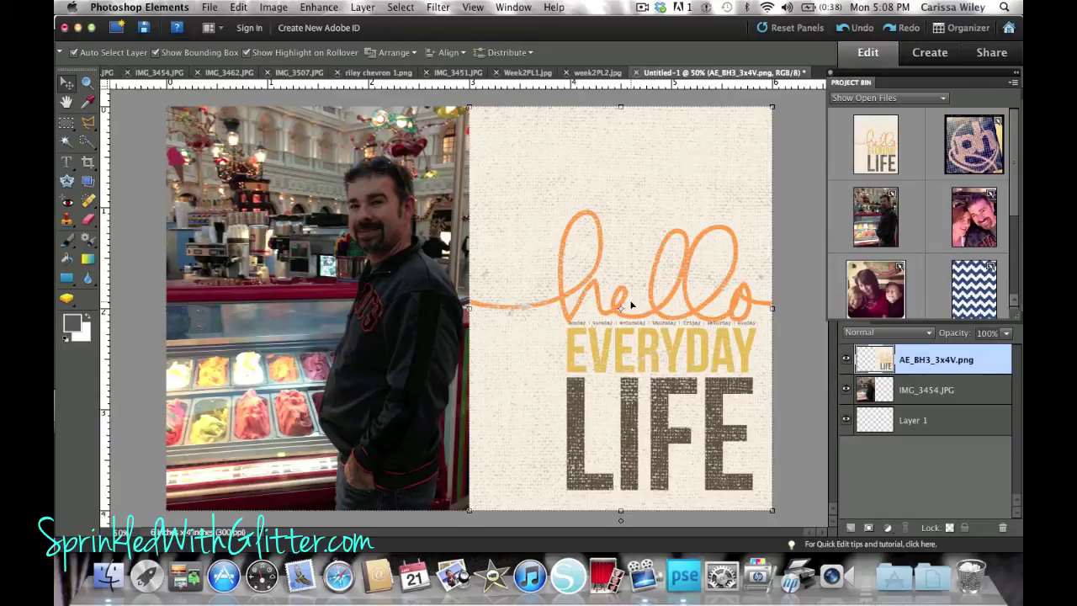
Step: Flatten the photo-and-card layout and save it to the Desktop as Untitled-1.jpg at maximum quality
{"action": "left_click", "coordinate": [359, 6]}
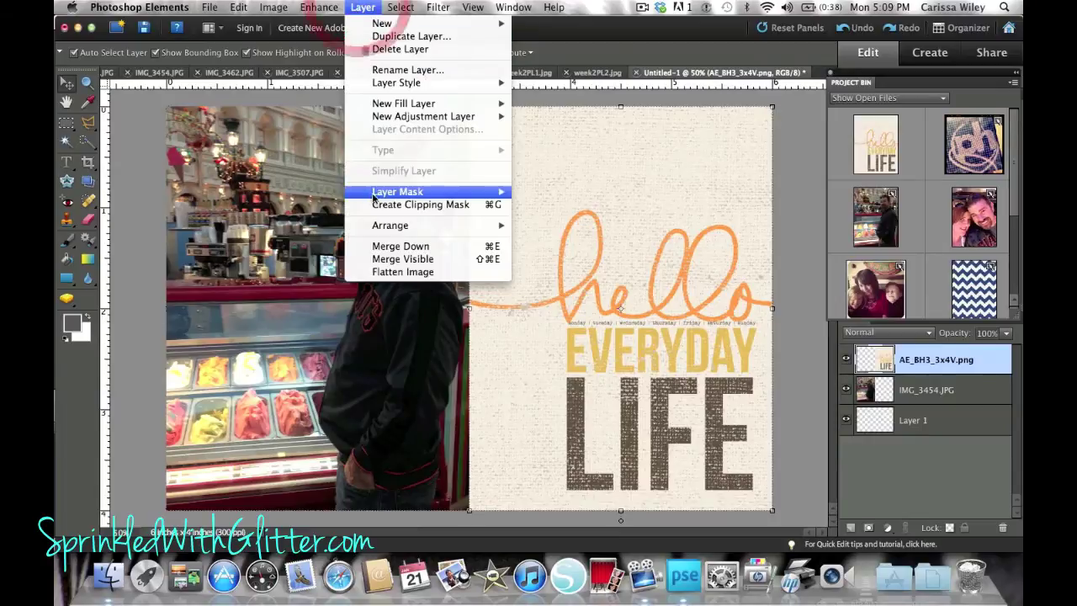
{"action": "left_click", "coordinate": [393, 272]}
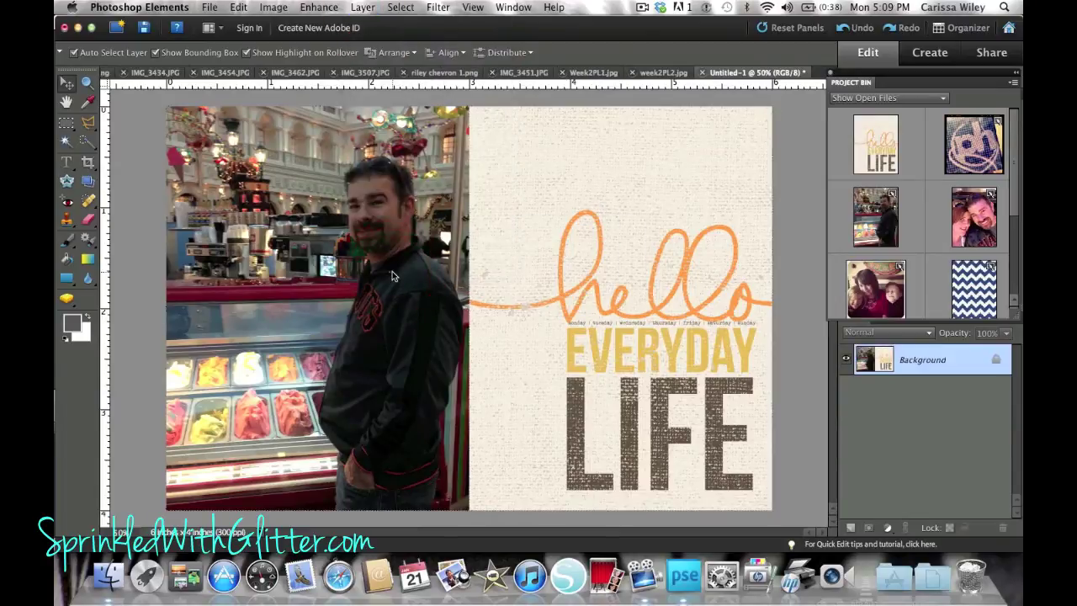
{"action": "left_click", "coordinate": [210, 7]}
{"action": "left_click", "coordinate": [226, 120]}
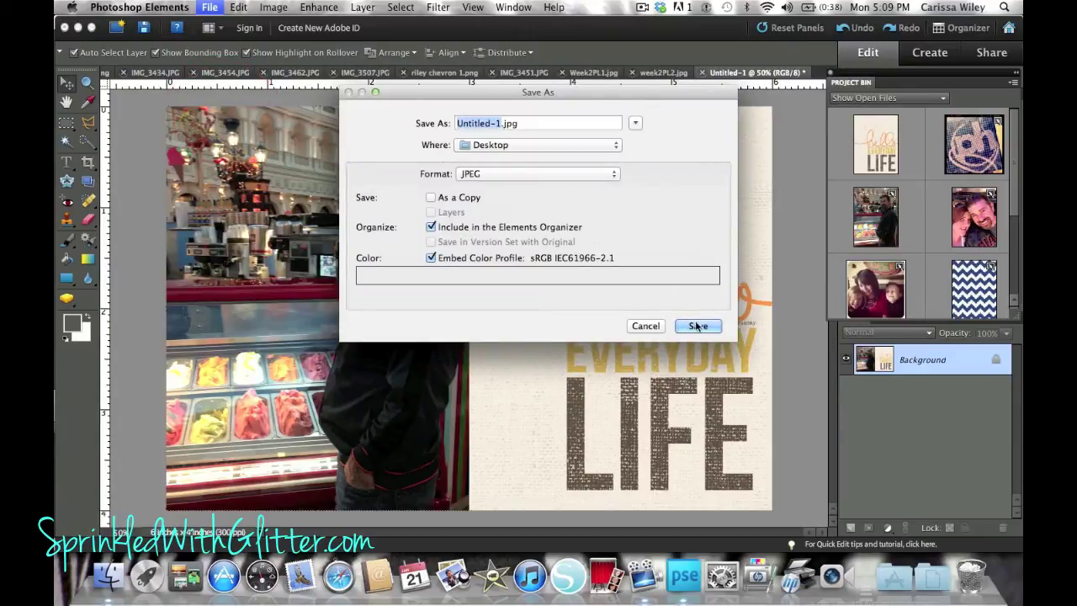
{"action": "left_click", "coordinate": [697, 326]}
{"action": "left_click", "coordinate": [592, 161]}
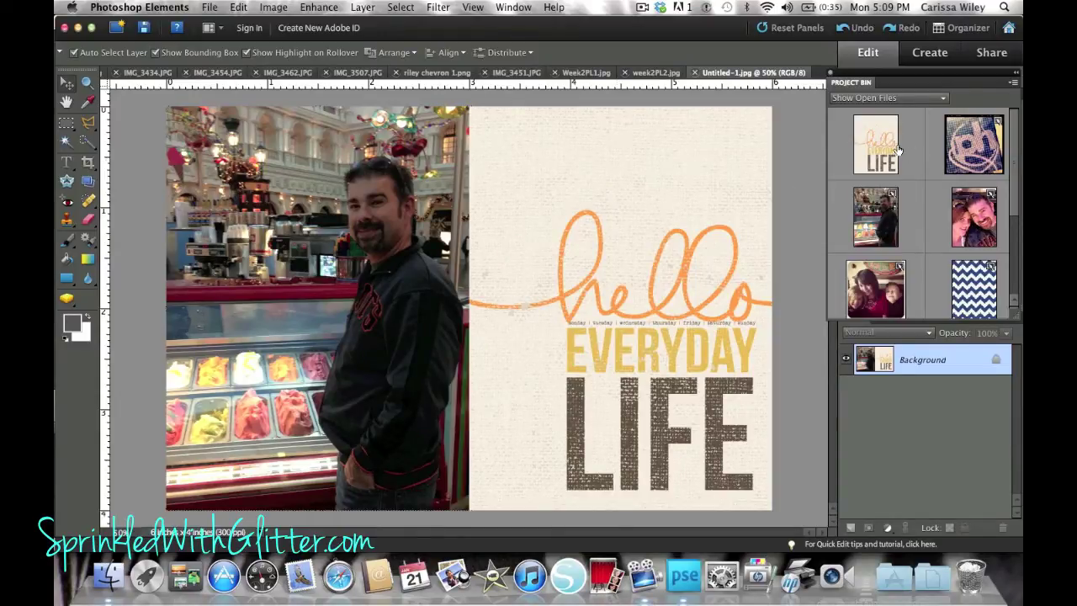
{"action": "scroll", "coordinate": [899, 150], "scroll_direction": "down", "scroll_amount": 2}
Step: Close All, declining to save the chevron, IMG_3451, IMG_3454, IMG_3462, IMG_3507, IMG_3434 and the last document
{"action": "scroll", "coordinate": [898, 150], "scroll_direction": "up", "scroll_amount": 2}
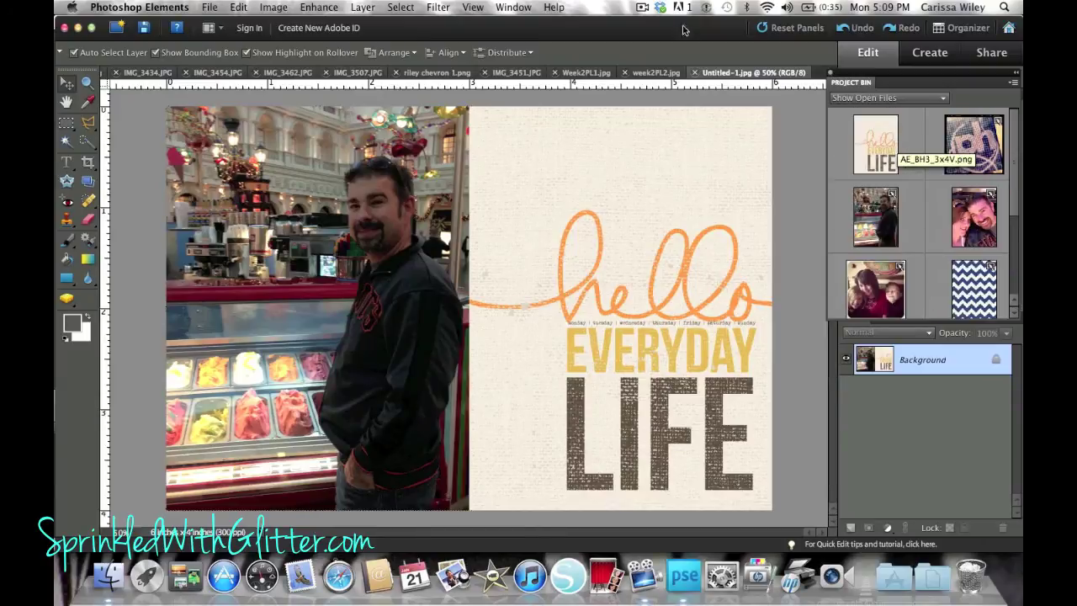
{"action": "left_click", "coordinate": [215, 7]}
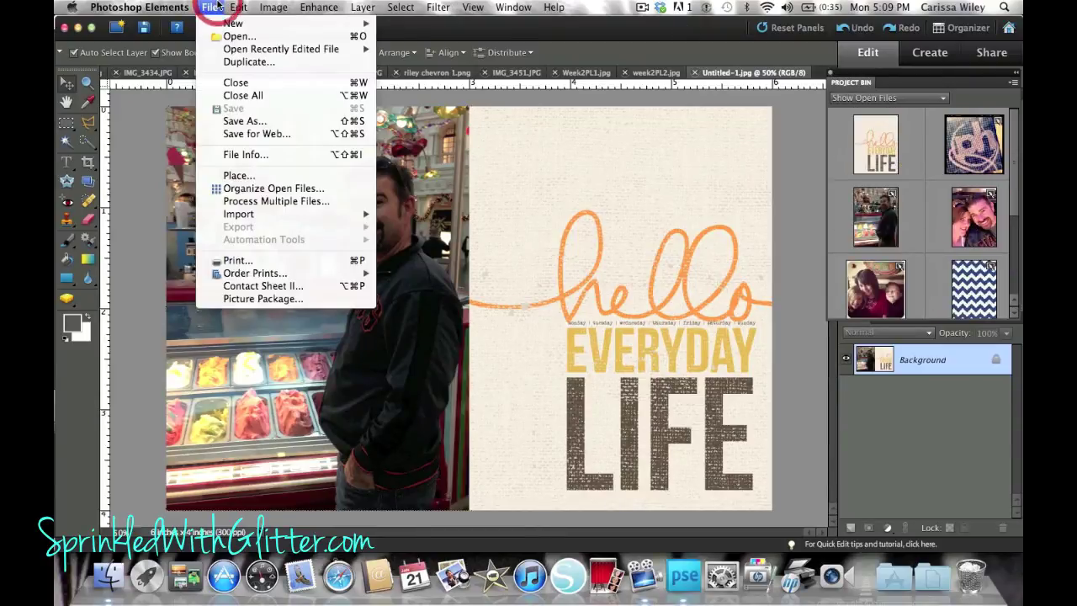
{"action": "left_click", "coordinate": [243, 95]}
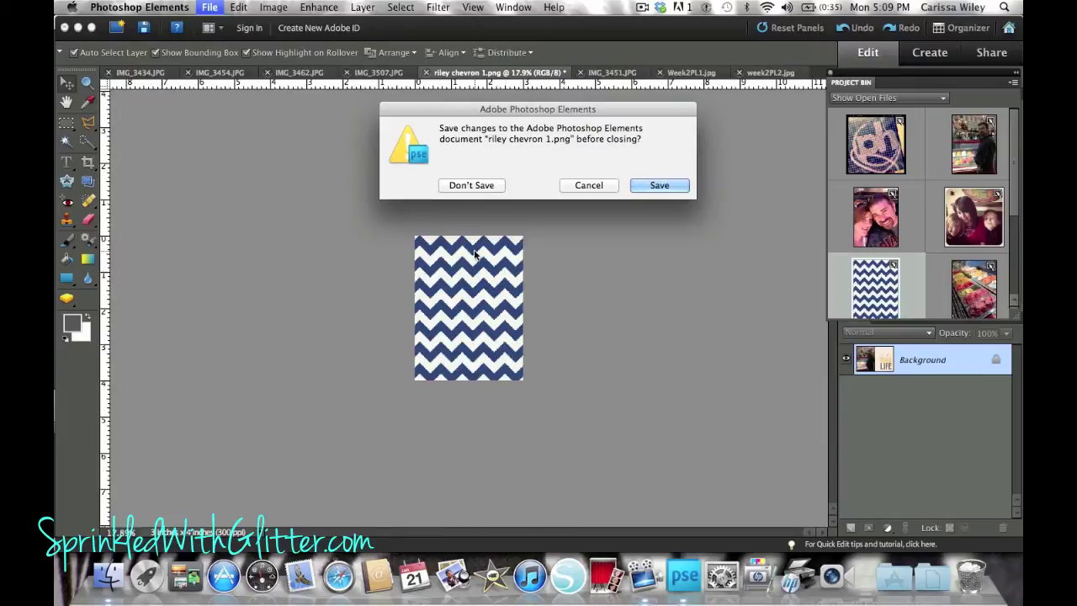
{"action": "left_click", "coordinate": [484, 185]}
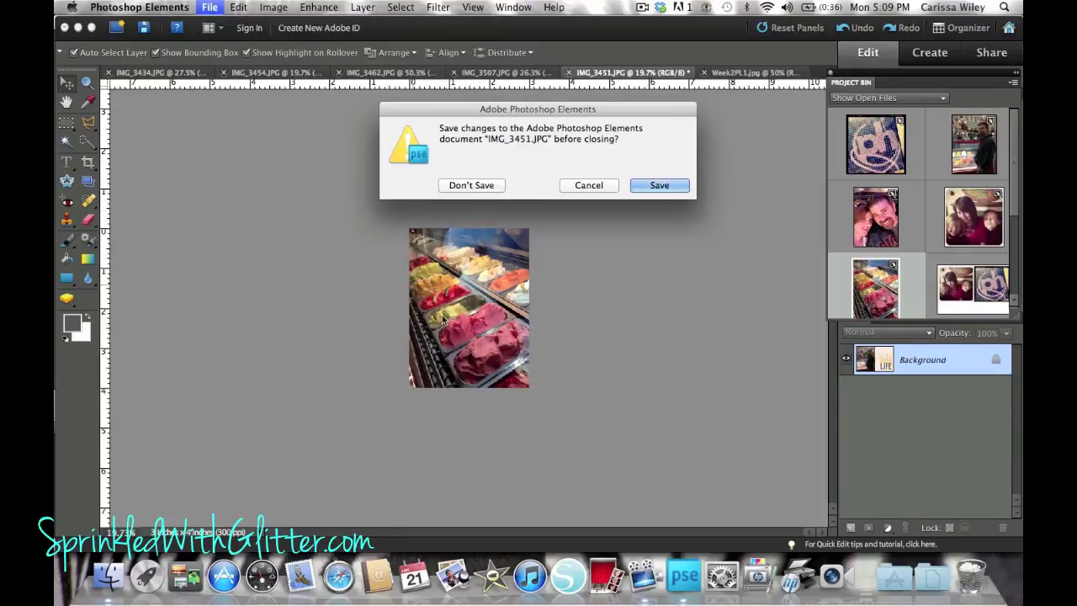
{"action": "left_click", "coordinate": [480, 184]}
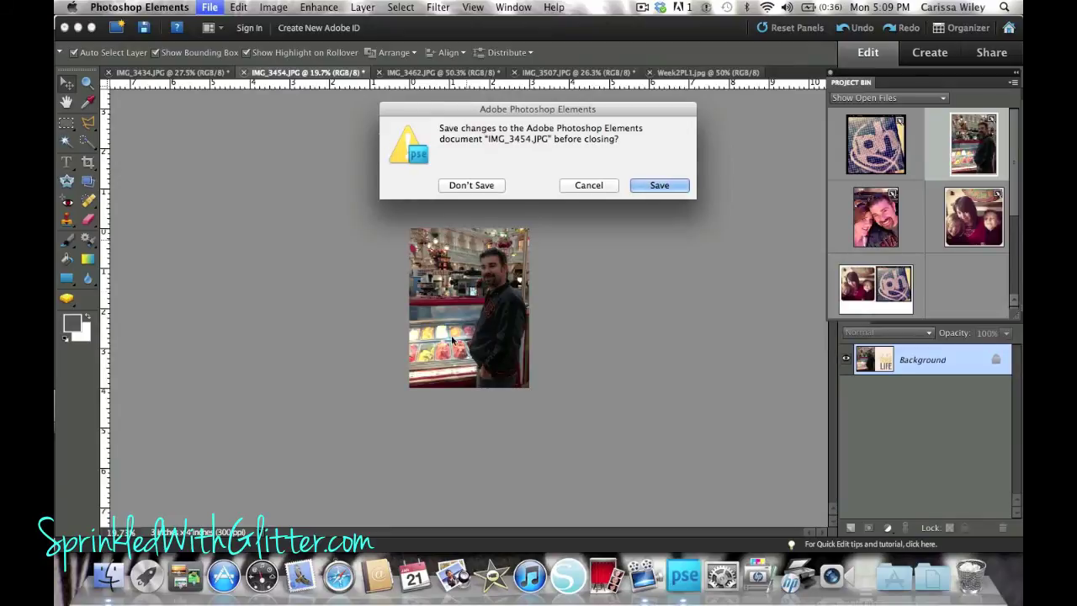
{"action": "left_click", "coordinate": [461, 185]}
{"action": "left_click", "coordinate": [461, 185]}
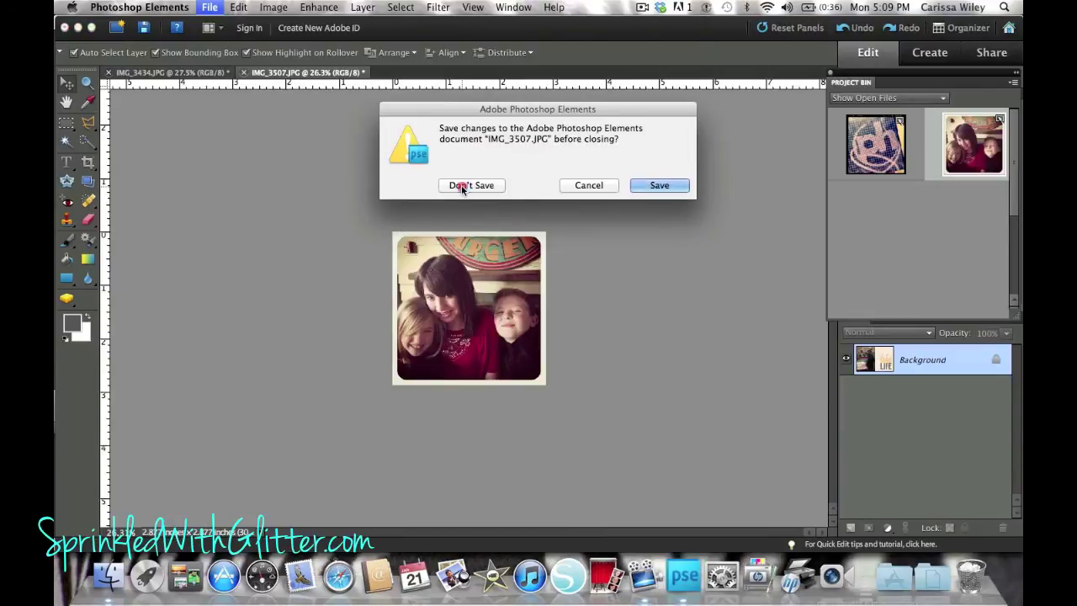
{"action": "left_click", "coordinate": [461, 186]}
{"action": "left_click", "coordinate": [461, 185]}
{"action": "left_click", "coordinate": [461, 186]}
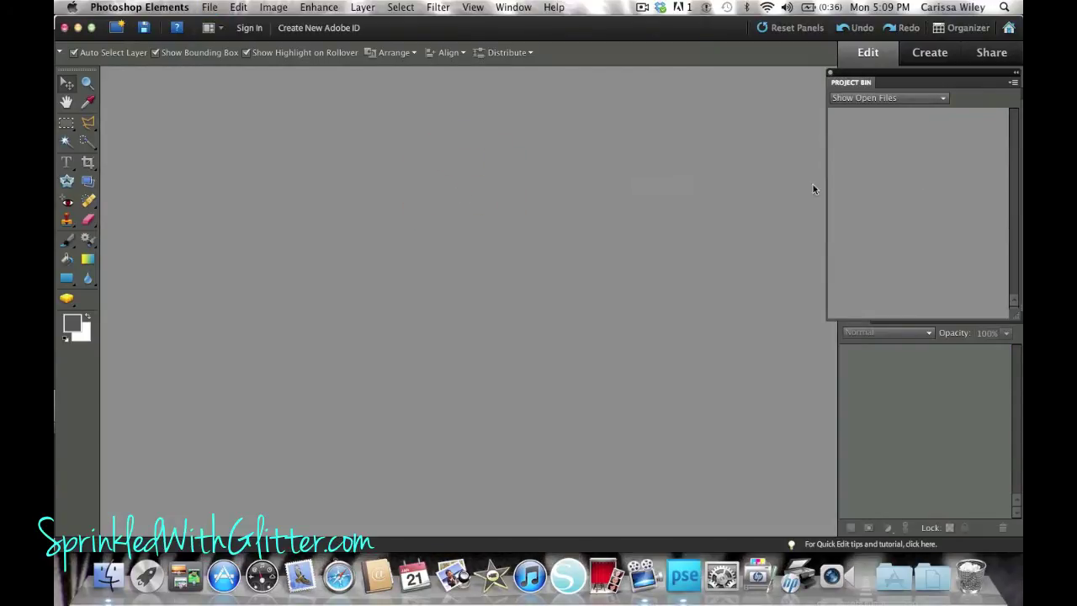